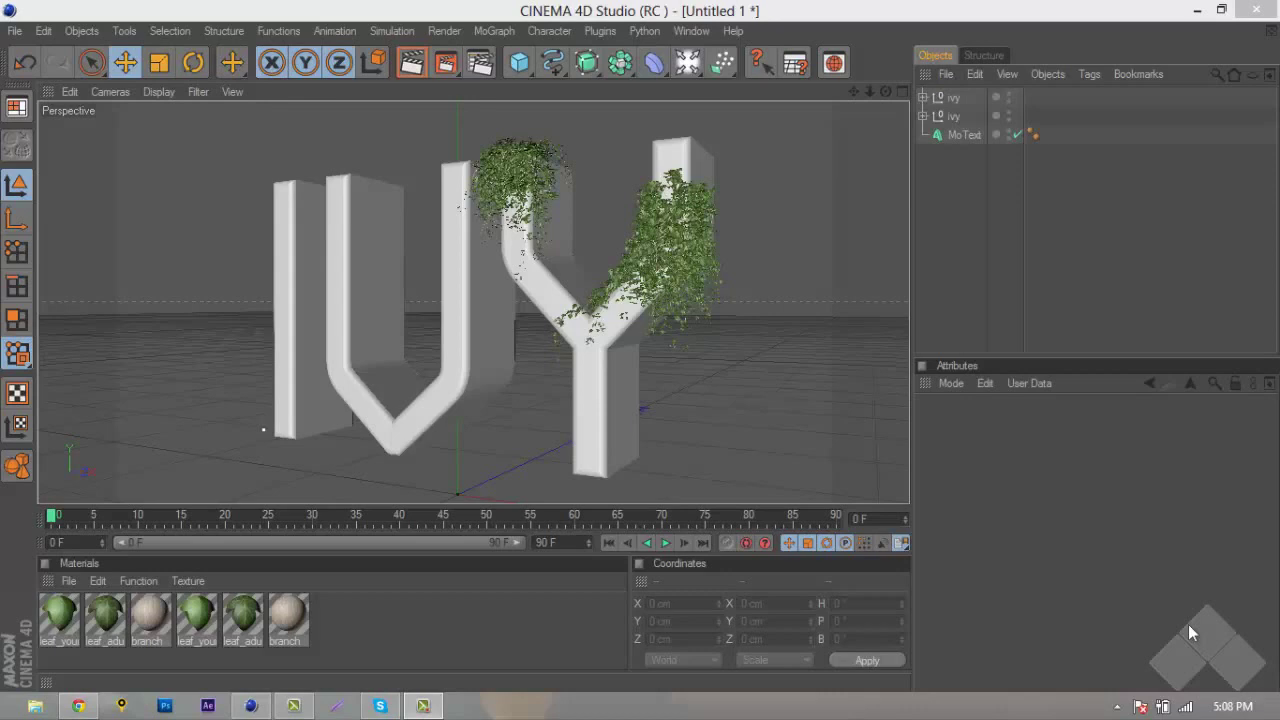
- Switch from the Cinema 4D IVY scene to the YouTube video page in Chrome
{"action": "left_click", "coordinate": [80, 710]}
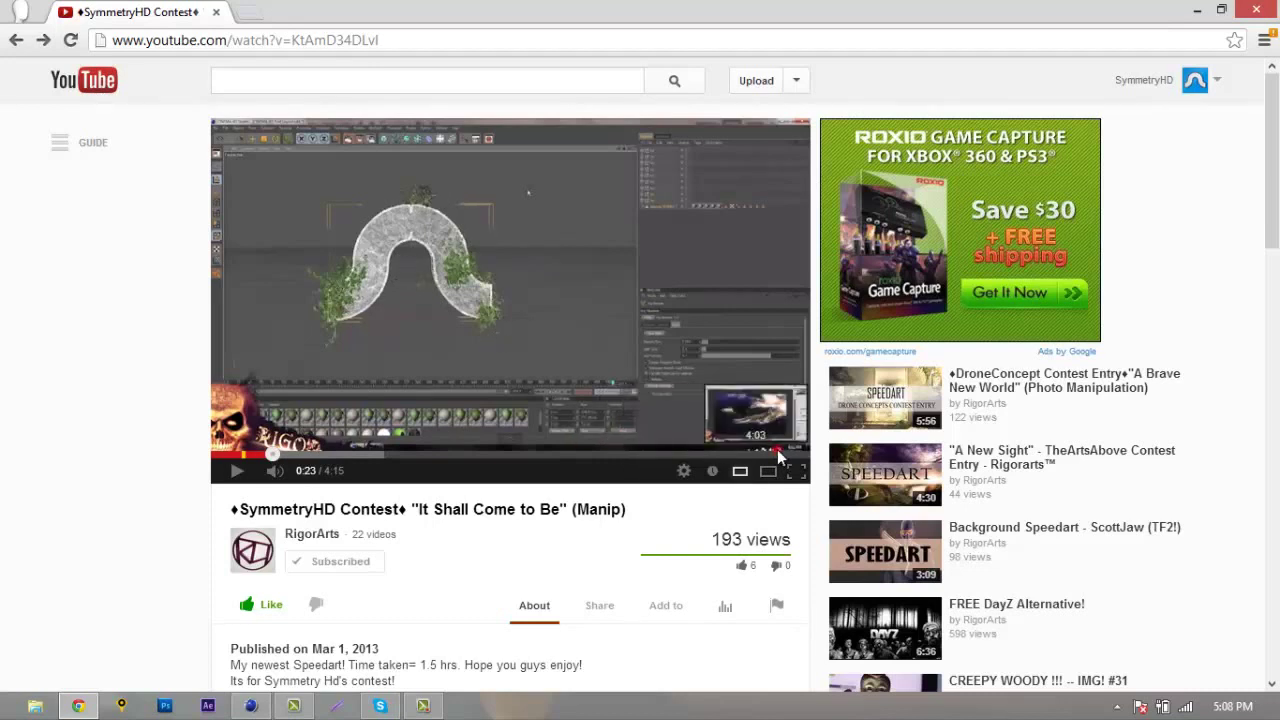
- Jump the speed-art video to 4:03 so the finished image shows
{"action": "left_click", "coordinate": [776, 455]}
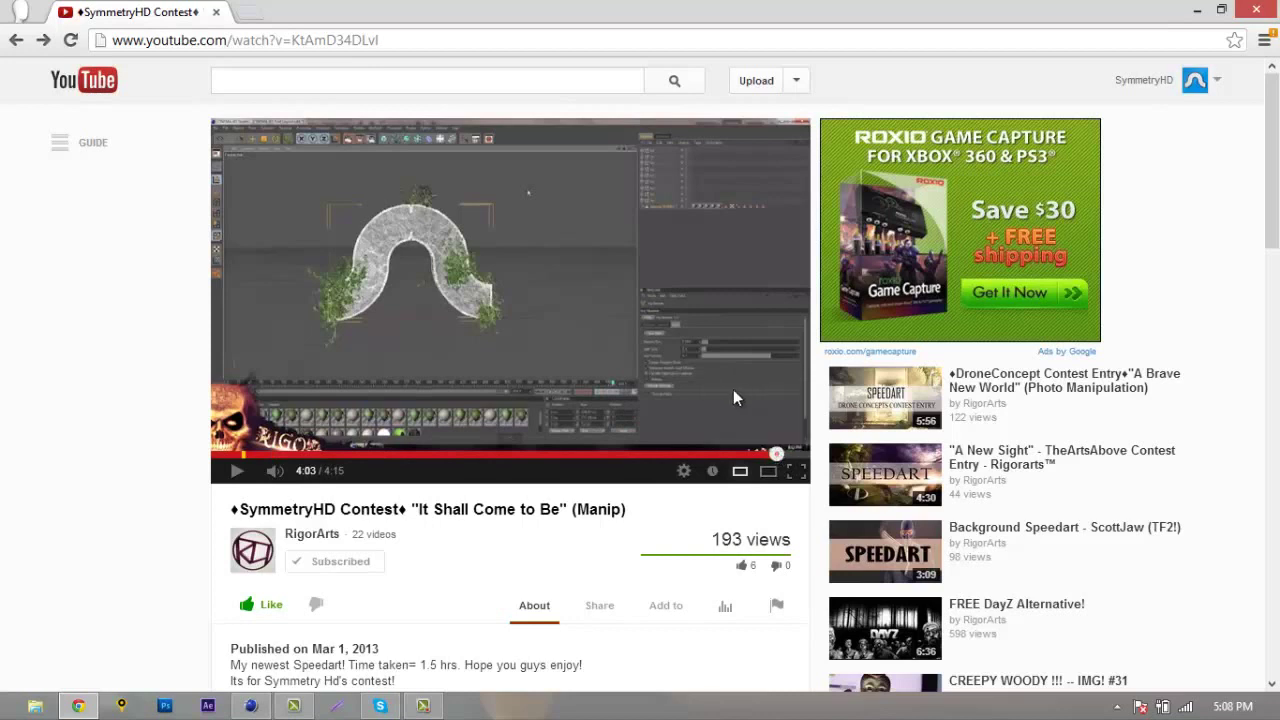
{"action": "left_click", "coordinate": [778, 456]}
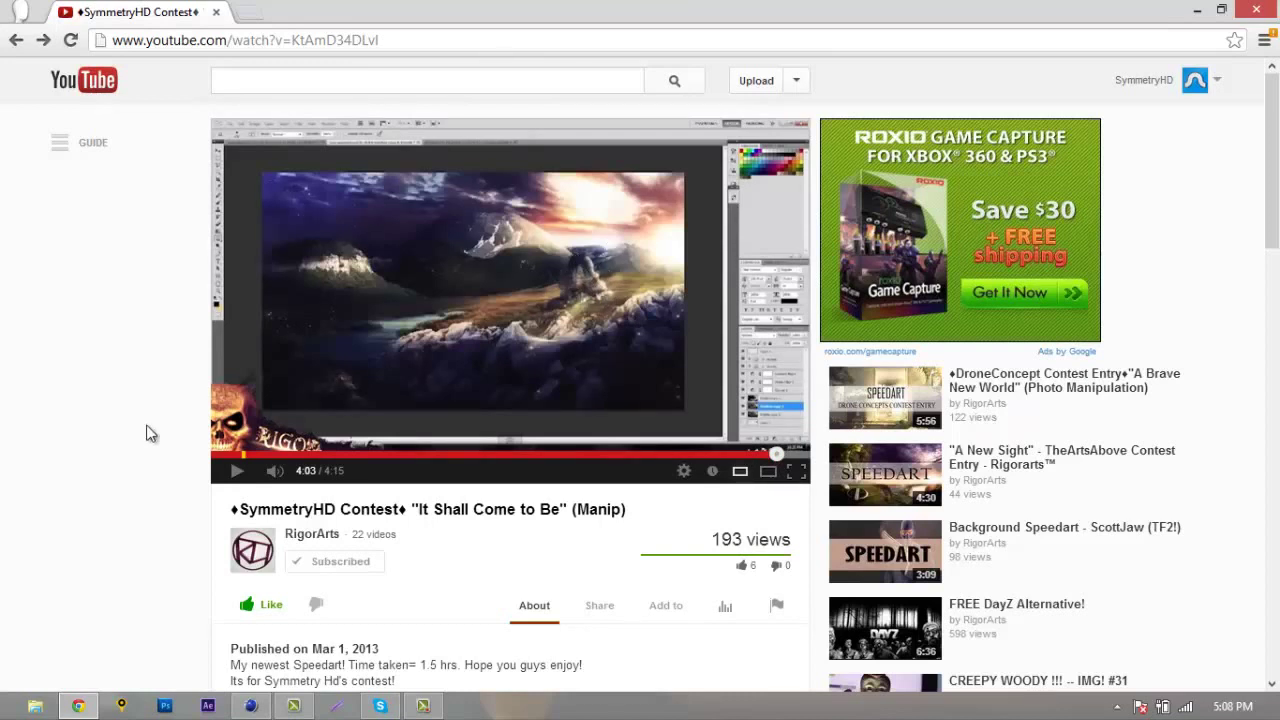
- Back in Cinema 4D, delete every object from the old scene
{"action": "left_click", "coordinate": [252, 707]}
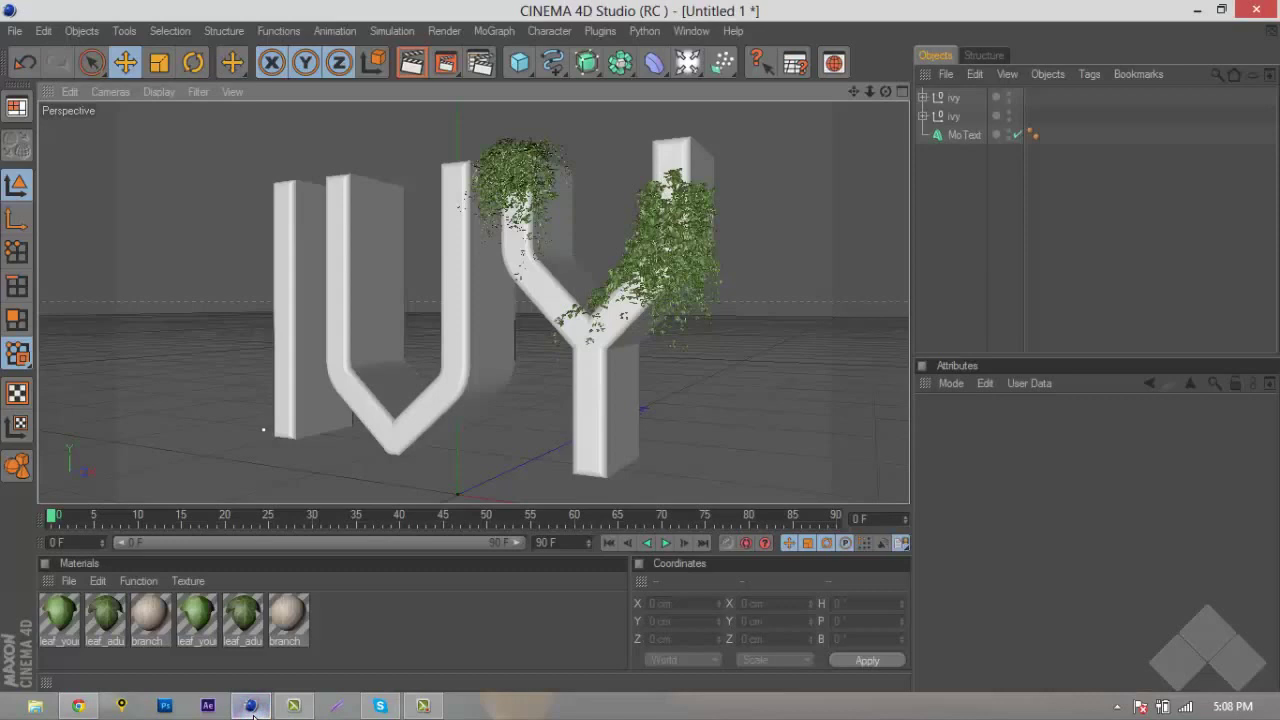
{"action": "left_click", "coordinate": [977, 206]}
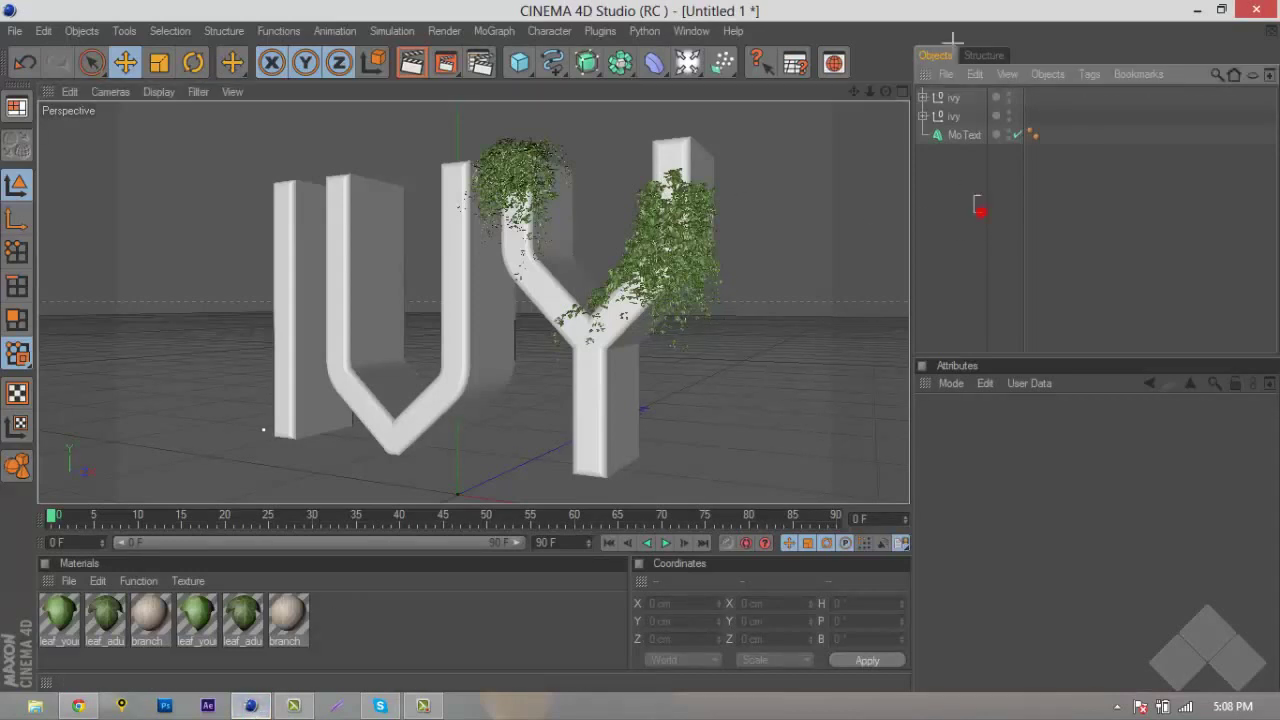
{"action": "key", "text": "ctrl+a"}
{"action": "key", "text": "Delete"}
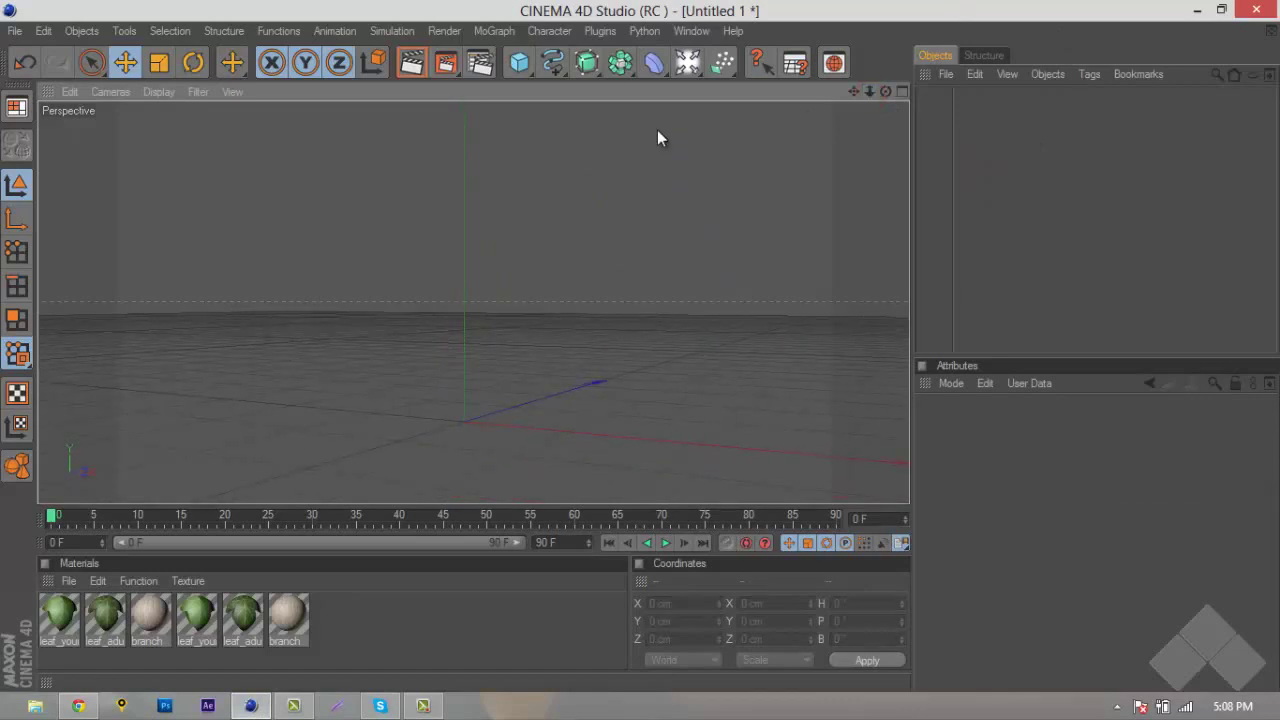
- Add a MoGraph MoText object and change its text to 'IVY'
{"action": "left_click", "coordinate": [489, 31]}
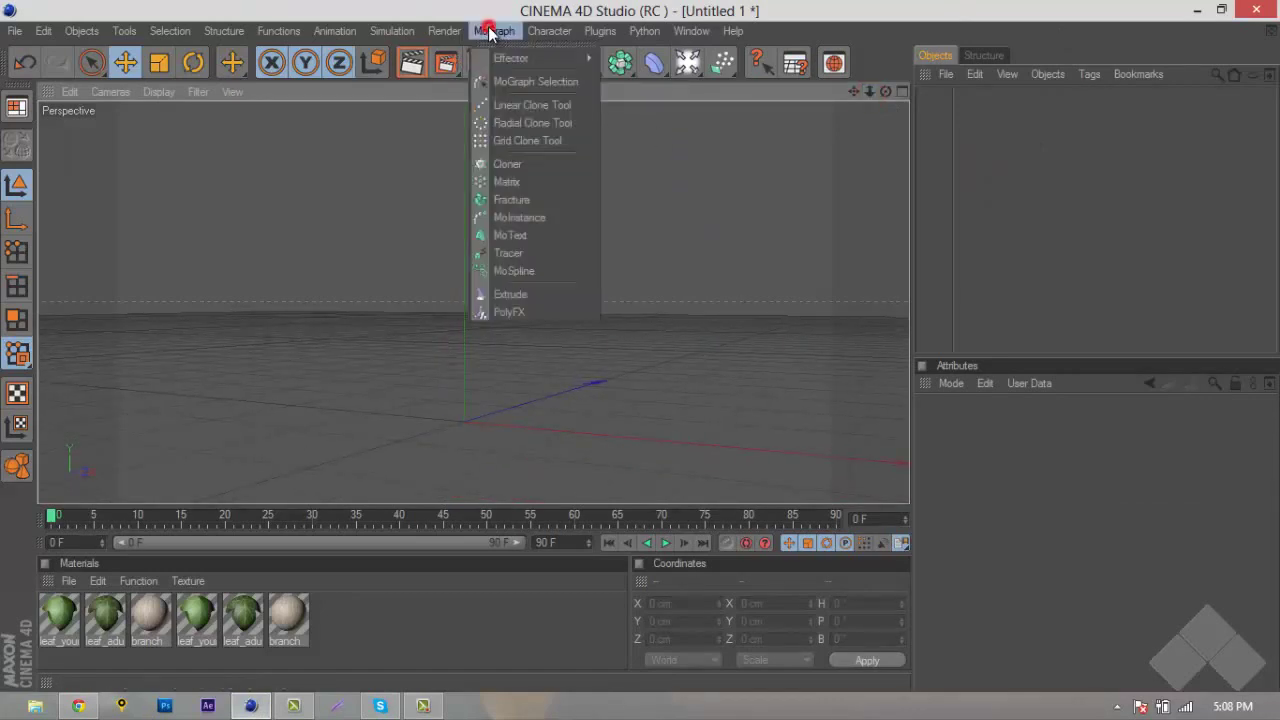
{"action": "left_click", "coordinate": [538, 232]}
{"action": "left_click", "coordinate": [1006, 424]}
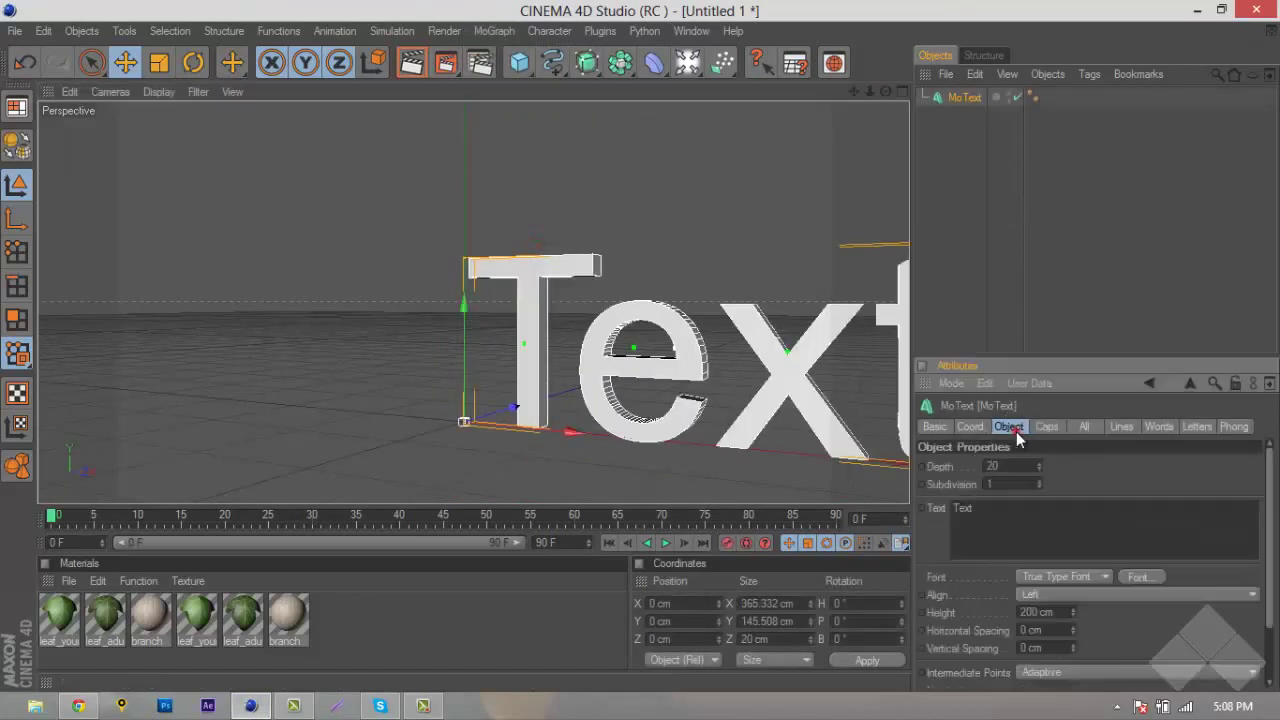
{"action": "double_click", "coordinate": [987, 537]}
{"action": "key", "text": "BackSpace"}
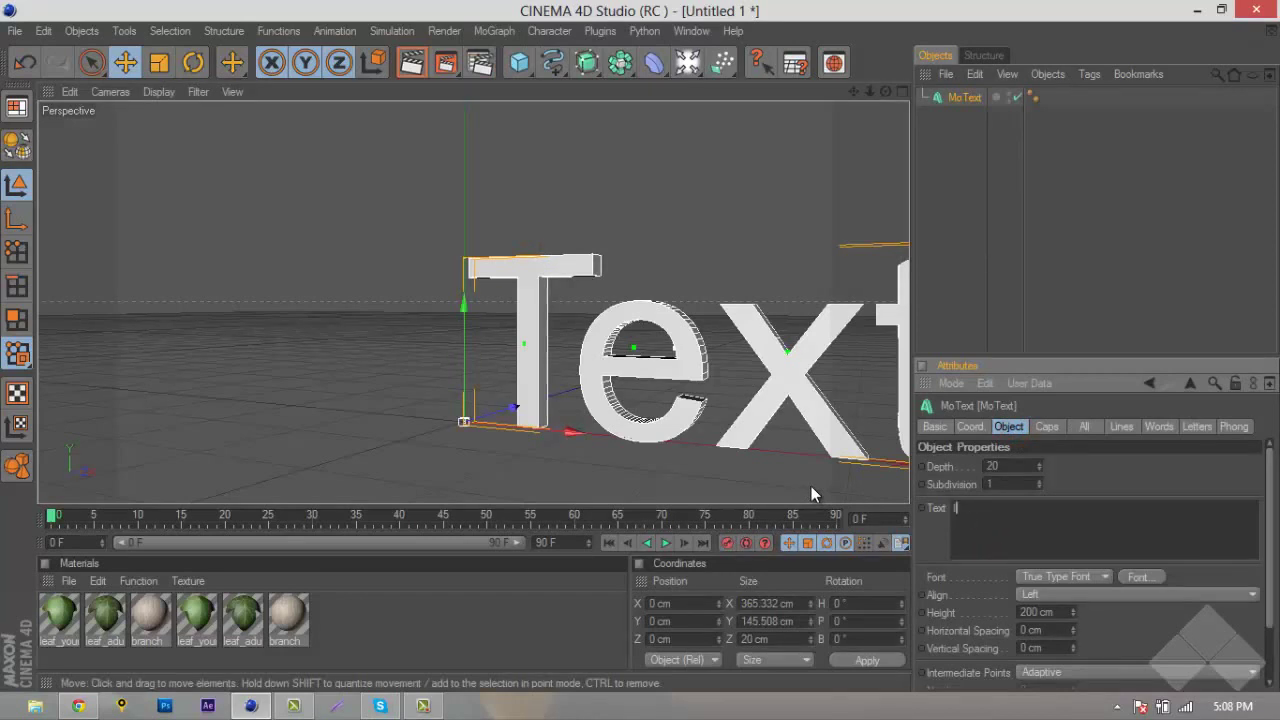
{"action": "type", "text": "IVY"}
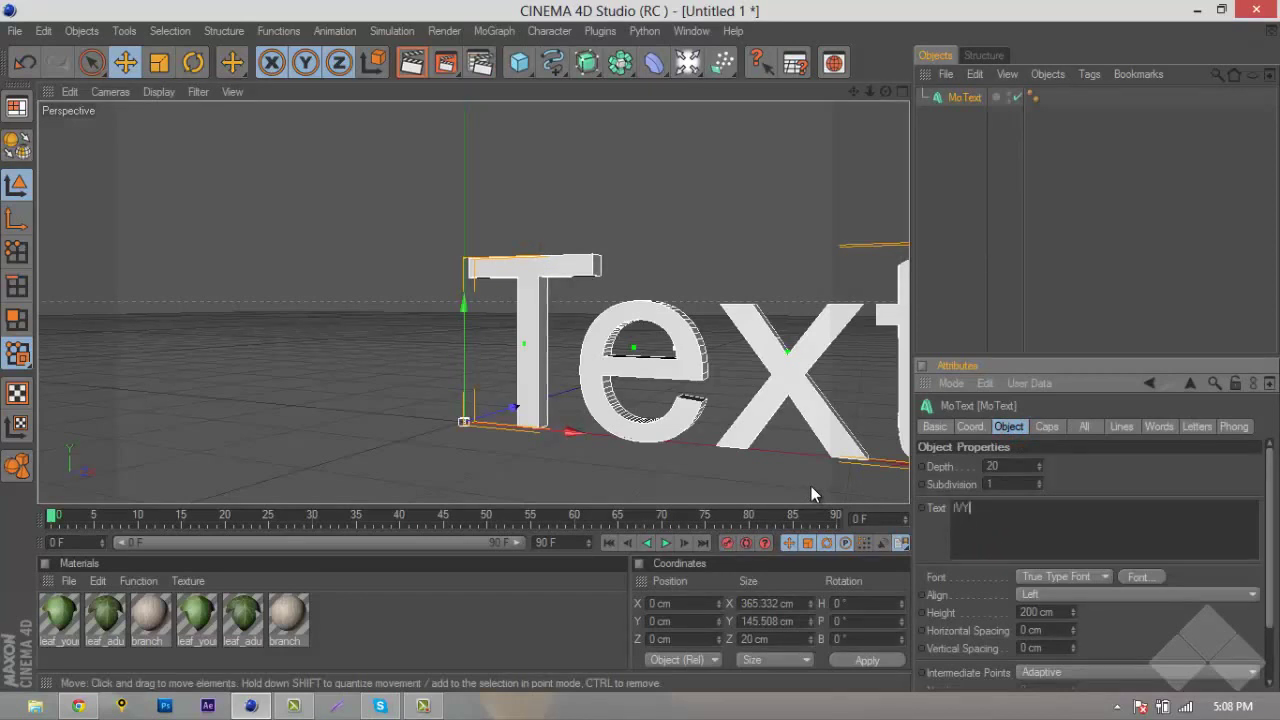
- Set the MoText font to TYPOGRAPH PRO ExtraBold and move the text left
{"action": "left_click", "coordinate": [1140, 577]}
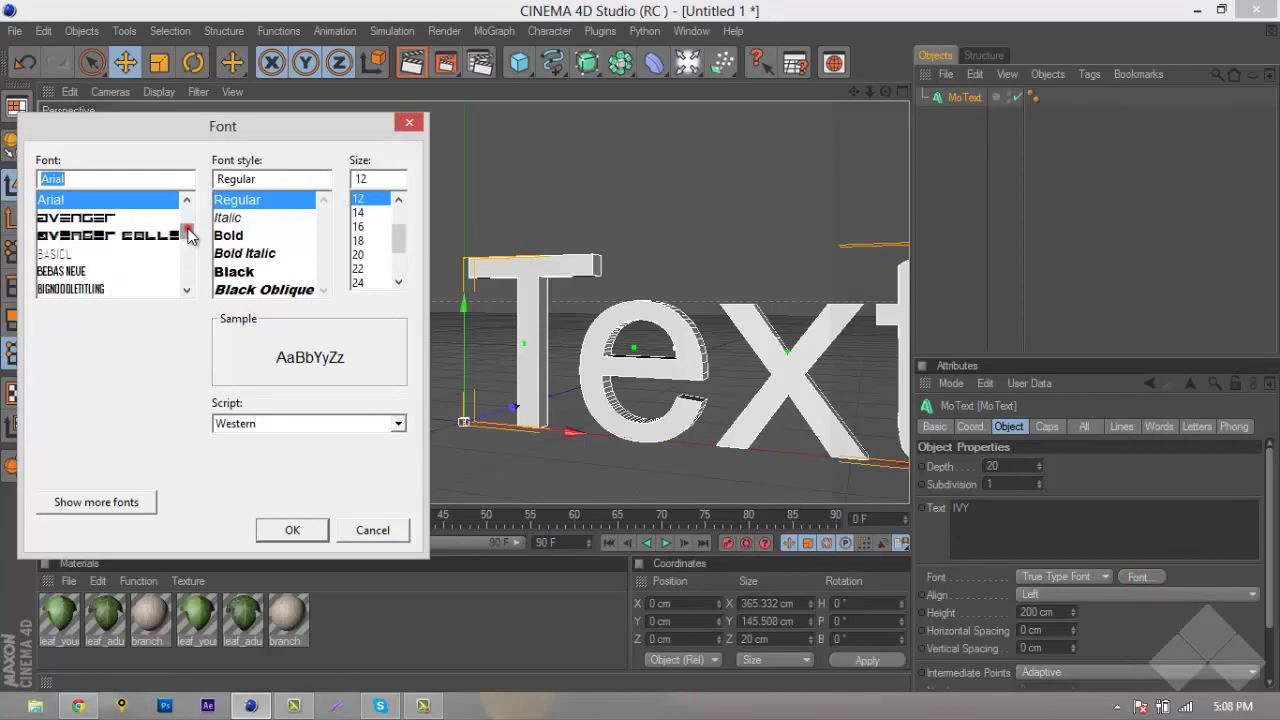
{"action": "left_click_drag", "start_coordinate": [186, 232], "coordinate": [188, 270]}
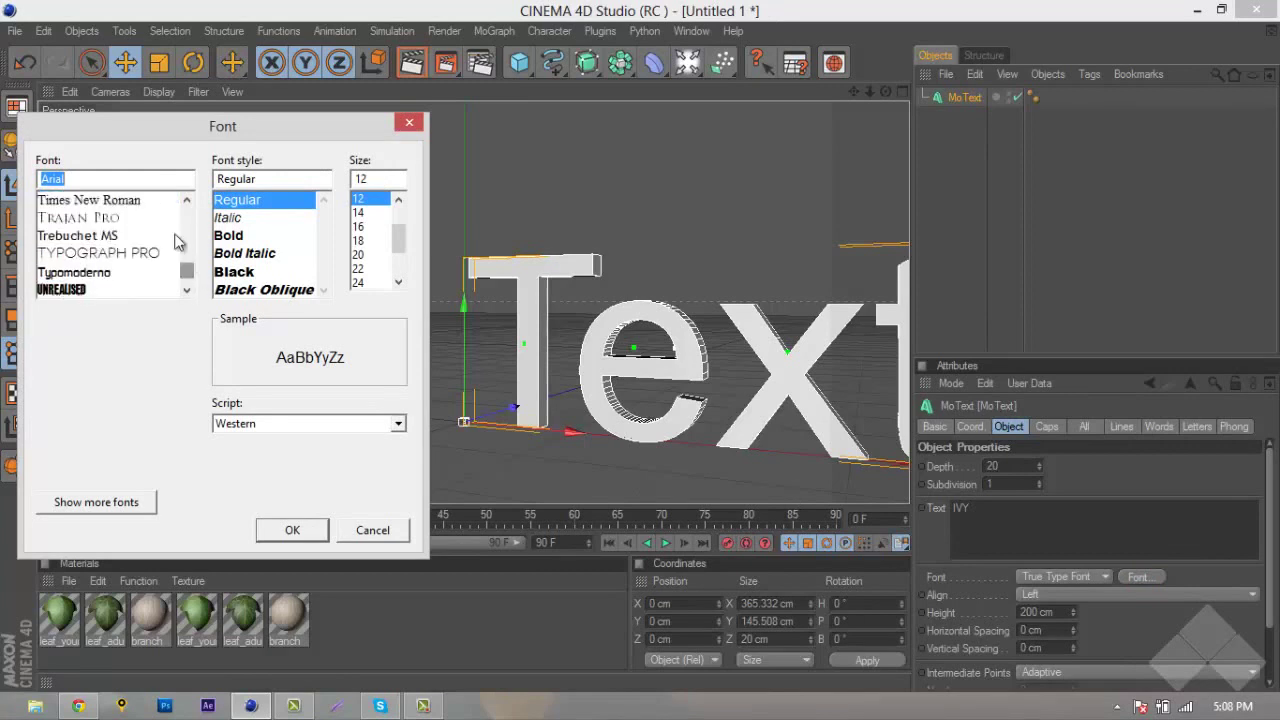
{"action": "left_click", "coordinate": [150, 253]}
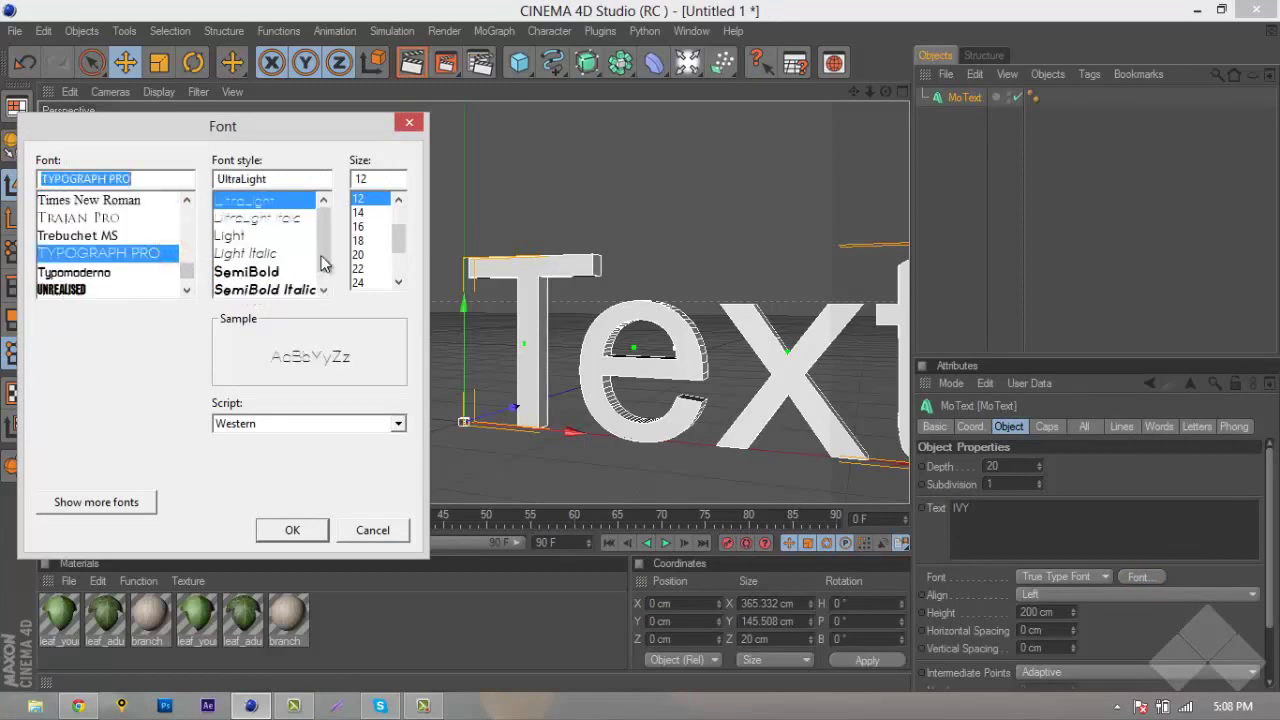
{"action": "left_click_drag", "start_coordinate": [323, 257], "coordinate": [323, 263]}
{"action": "left_click", "coordinate": [292, 272]}
{"action": "left_click", "coordinate": [260, 290]}
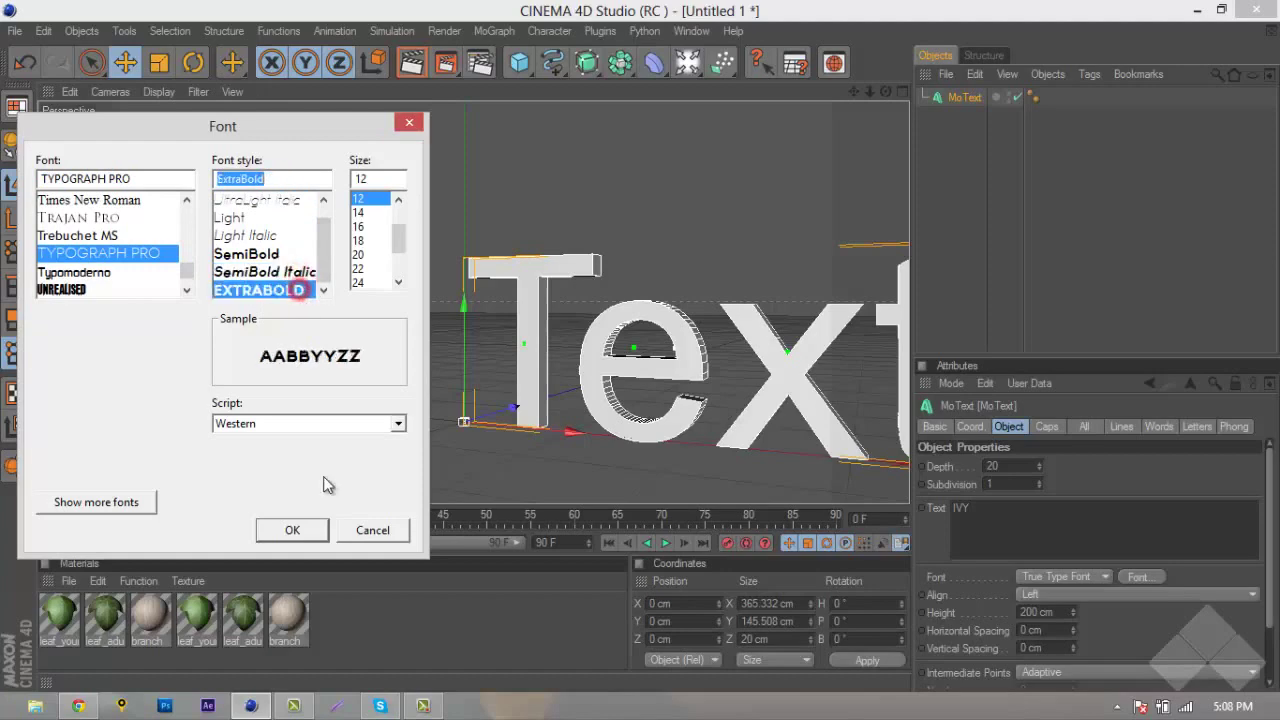
{"action": "left_click", "coordinate": [300, 530]}
{"action": "left_click_drag", "start_coordinate": [635, 343], "coordinate": [650, 350]}
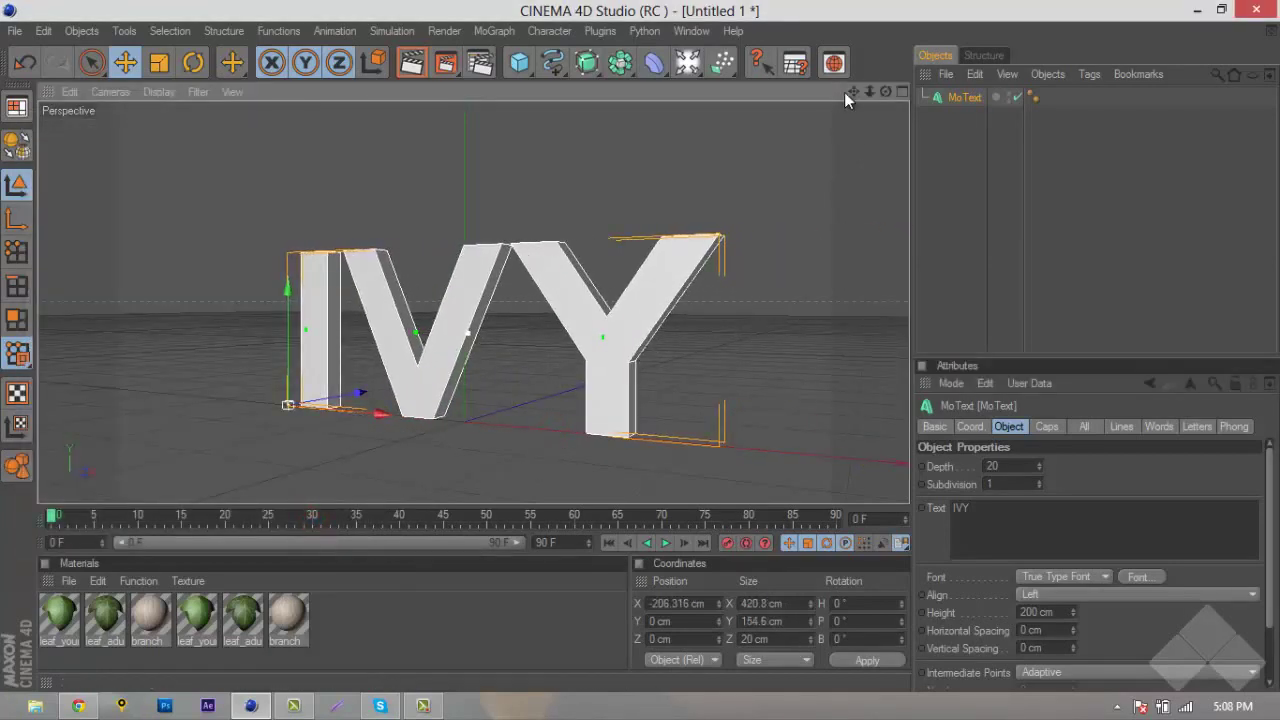
- Change the IVY MoText's extrusion Depth from 20 cm to 50 cm
{"action": "left_click_drag", "start_coordinate": [847, 91], "coordinate": [639, 351]}
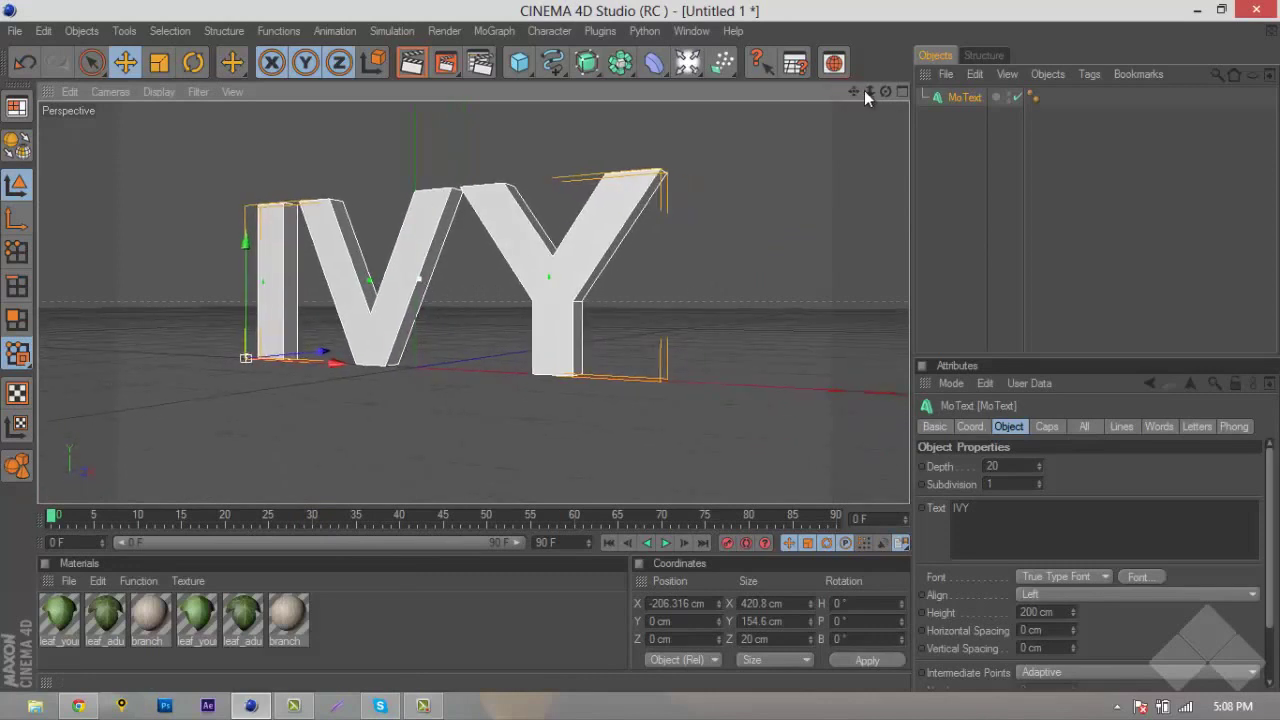
{"action": "mouse_move", "coordinate": [866, 90]}
{"action": "left_mouse_down"}
{"action": "mouse_move", "coordinate": [643, 339]}
{"action": "mouse_move", "coordinate": [666, 276]}
{"action": "mouse_move", "coordinate": [855, 90]}
{"action": "mouse_move", "coordinate": [639, 348]}
{"action": "mouse_move", "coordinate": [853, 91]}
{"action": "left_mouse_up"}
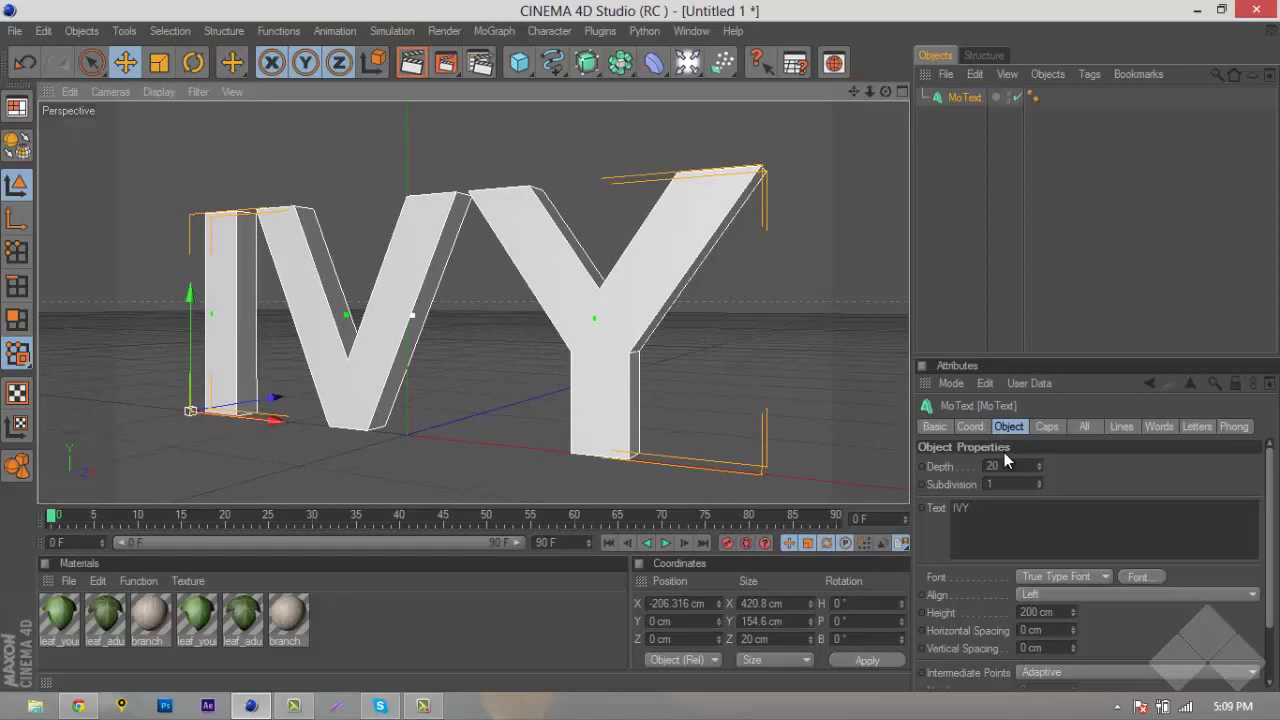
{"action": "double_click", "coordinate": [998, 466]}
{"action": "type", "text": "50"}
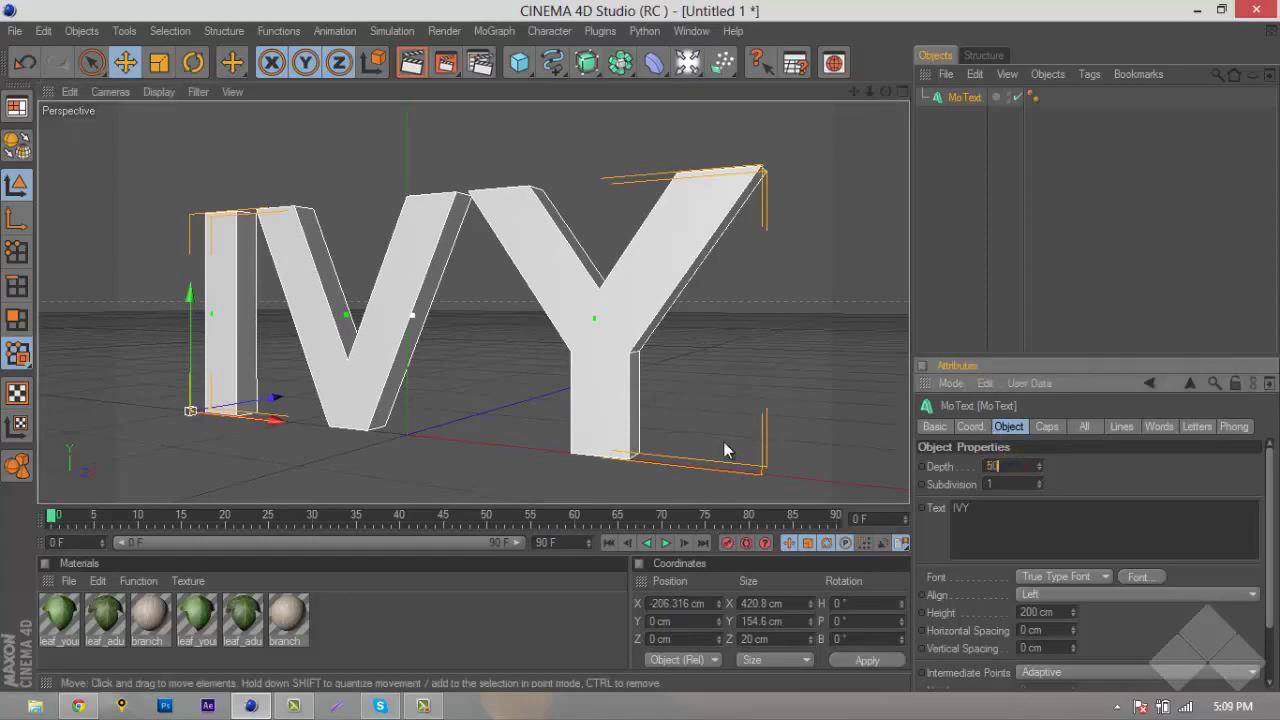
{"action": "left_click", "coordinate": [826, 408]}
{"action": "left_click", "coordinate": [655, 300]}
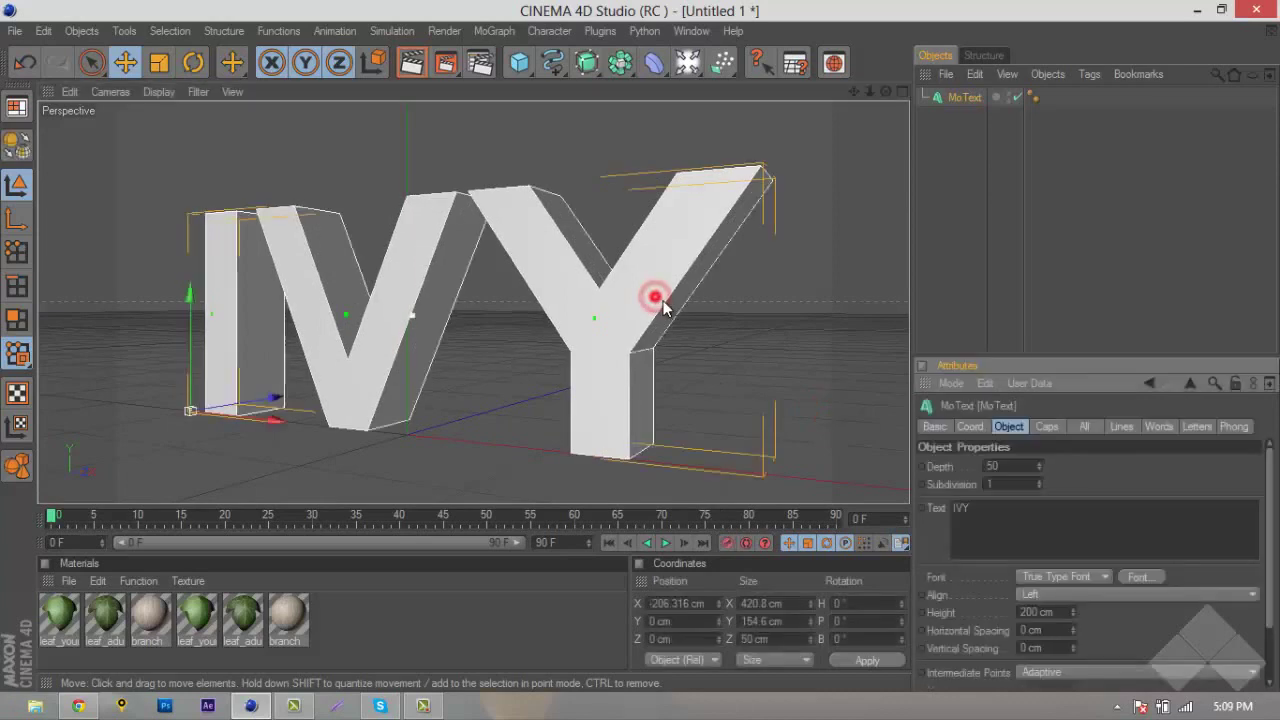
{"action": "left_click", "coordinate": [400, 628]}
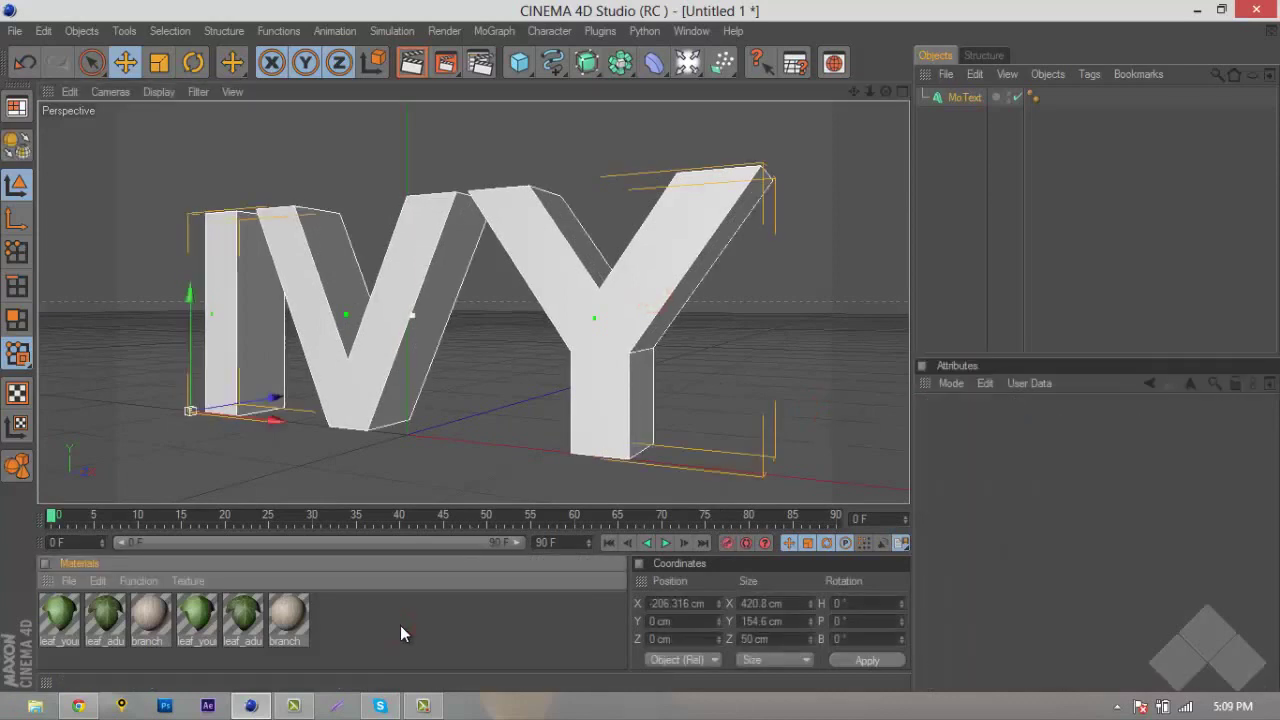
- Create a new material and load the Cut rock image as its colour texture
{"action": "double_click", "coordinate": [400, 625]}
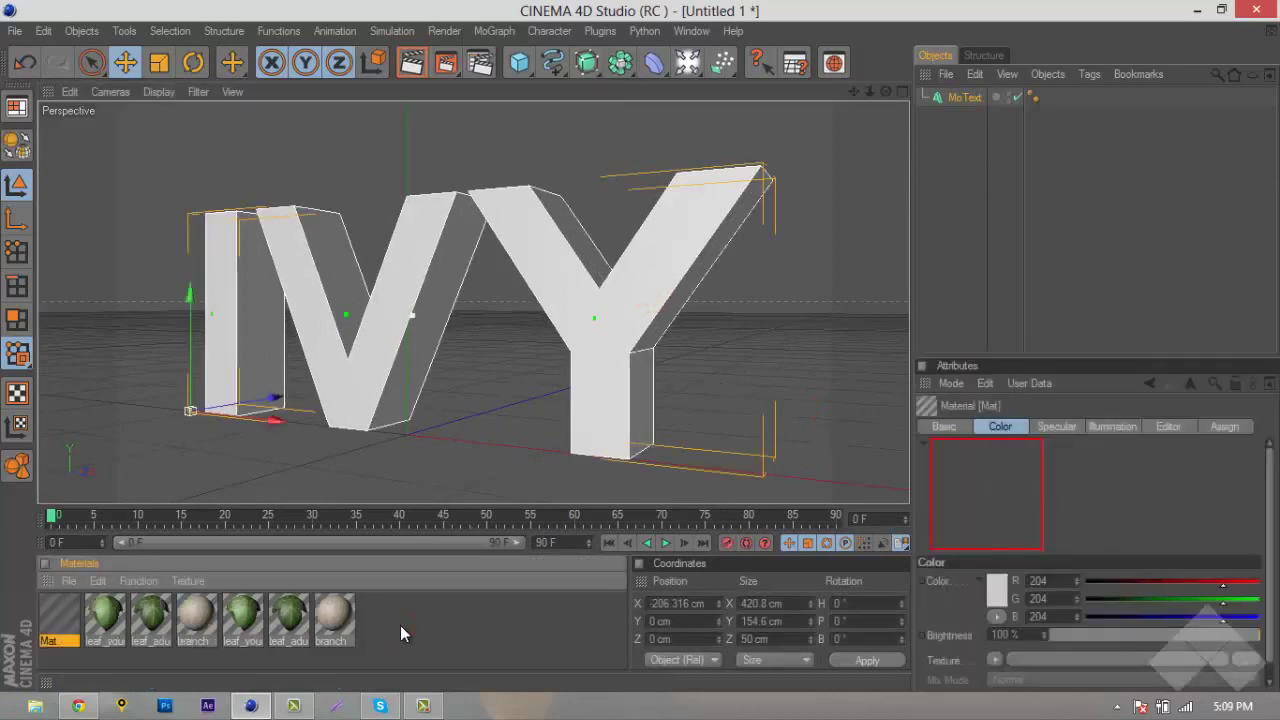
{"action": "double_click", "coordinate": [60, 618]}
{"action": "left_click", "coordinate": [486, 271]}
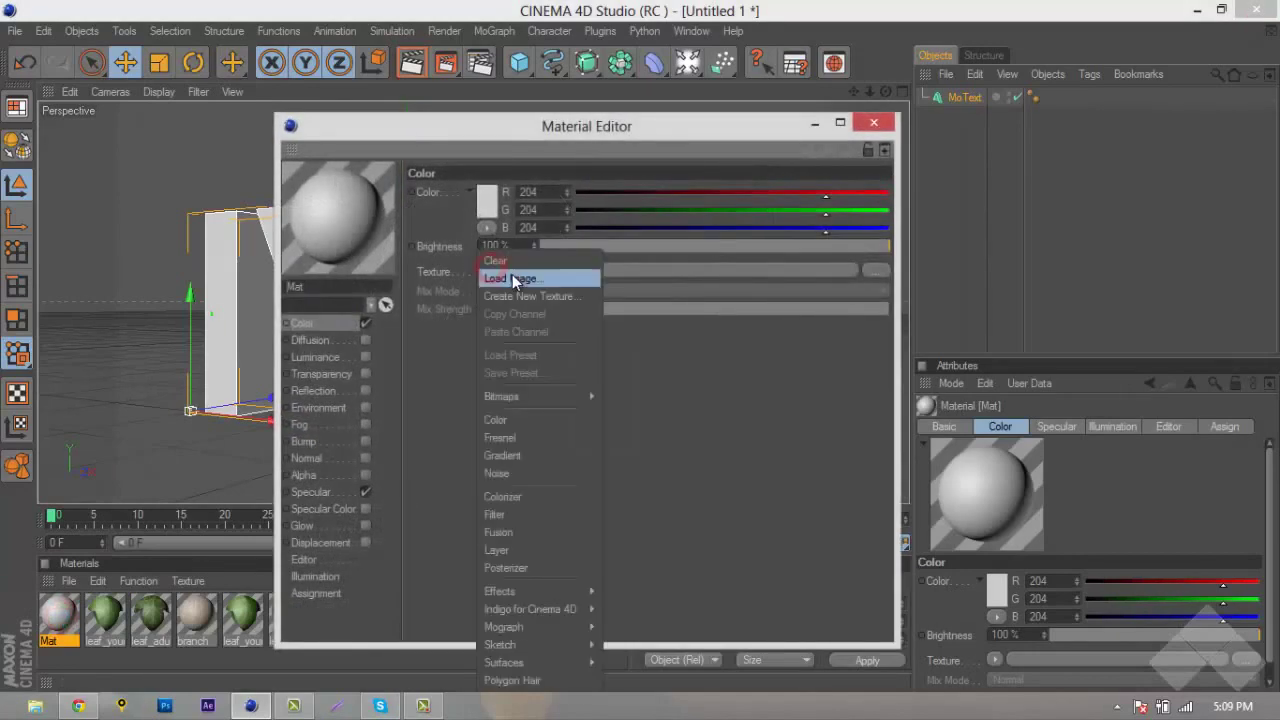
{"action": "left_click", "coordinate": [512, 278]}
{"action": "left_click_drag", "start_coordinate": [820, 252], "coordinate": [855, 370]}
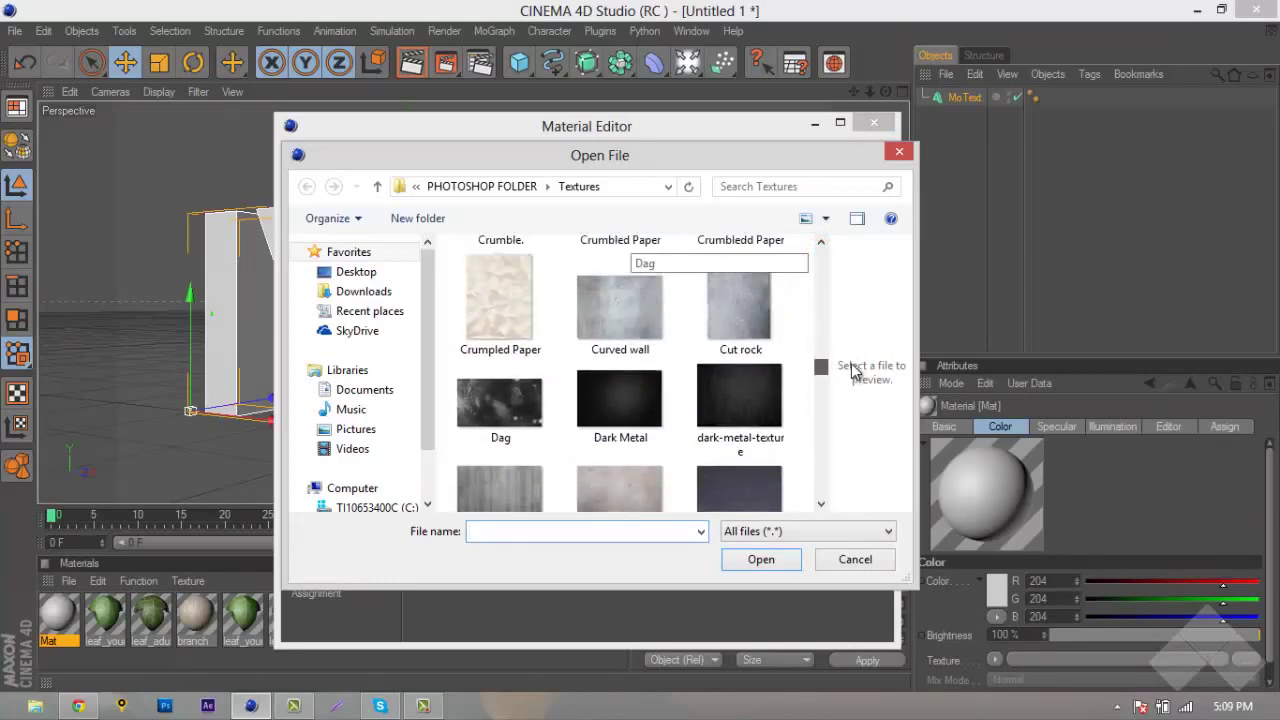
{"action": "double_click", "coordinate": [745, 285]}
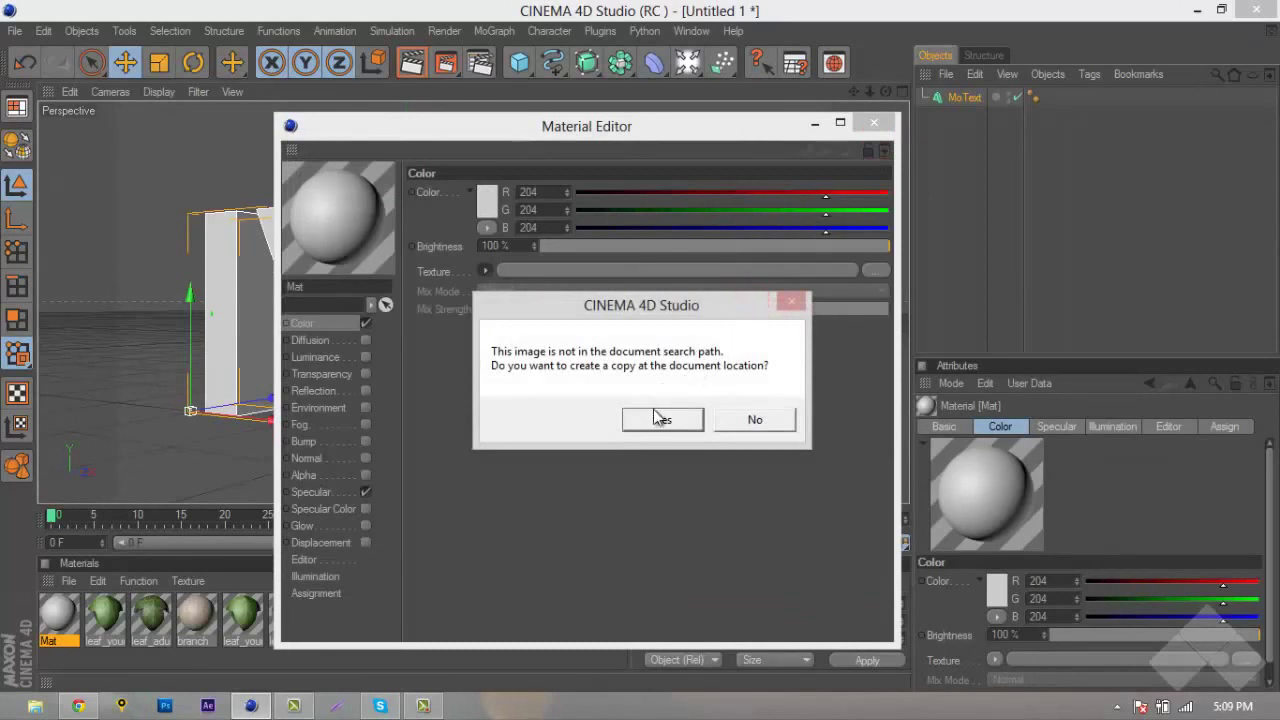
{"action": "left_click", "coordinate": [660, 419]}
- Preview the material on a GI-lit sphere, then apply it to the IVY text
{"action": "right_click", "coordinate": [348, 209]}
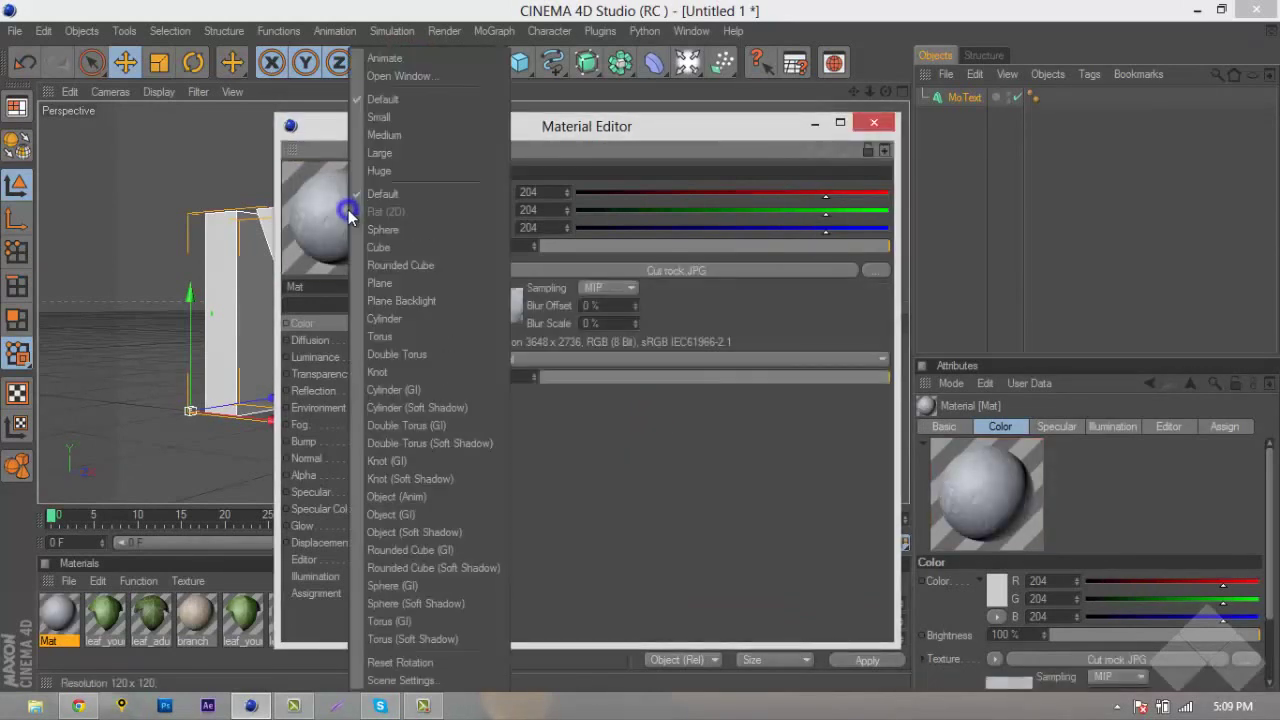
{"action": "left_click", "coordinate": [456, 585]}
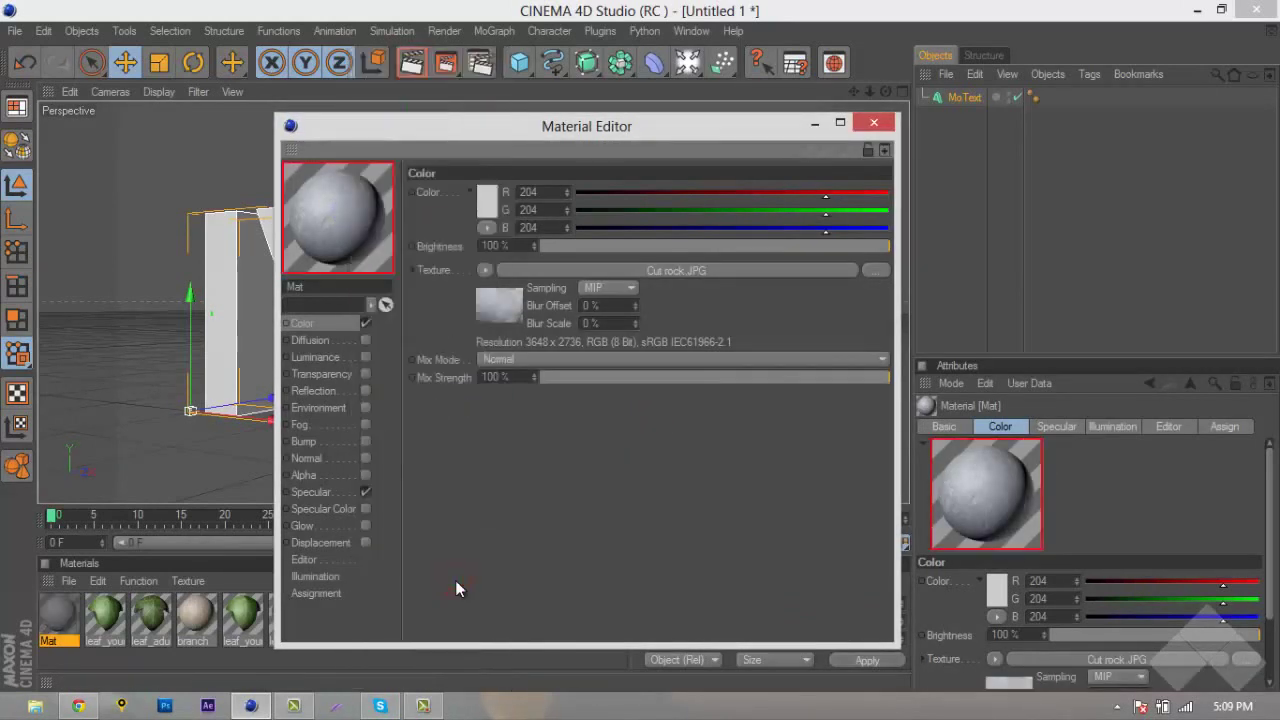
{"action": "left_click", "coordinate": [884, 122]}
{"action": "left_click_drag", "start_coordinate": [58, 616], "coordinate": [338, 332]}
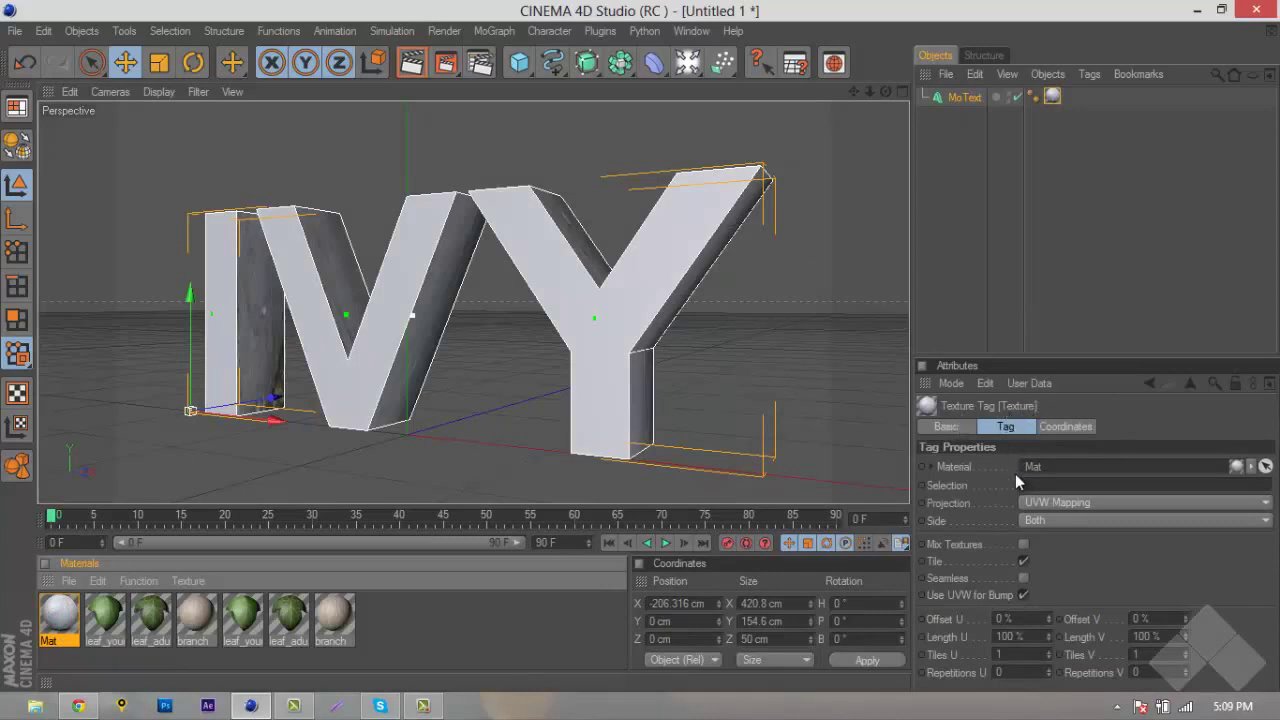
- Set the rock texture tag to seamless tiling on both sides with cubic projection
{"action": "left_click", "coordinate": [1022, 577]}
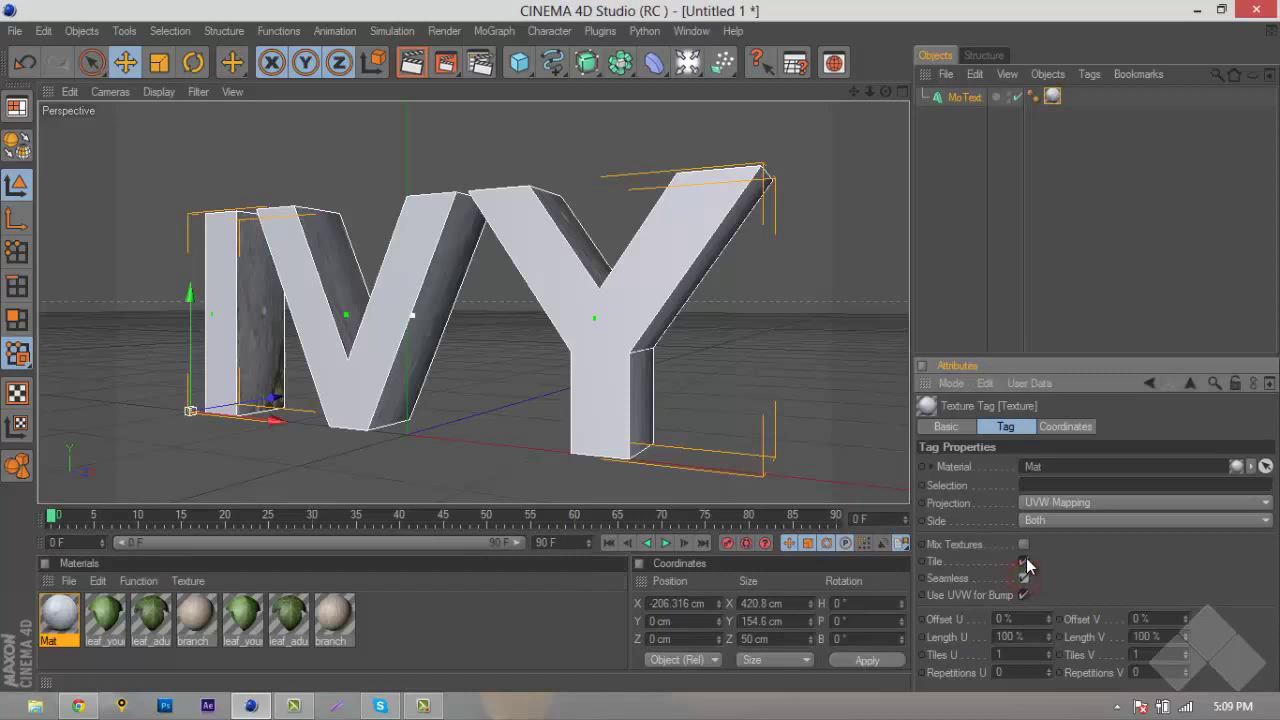
{"action": "left_click", "coordinate": [1056, 520]}
{"action": "left_click", "coordinate": [1057, 520]}
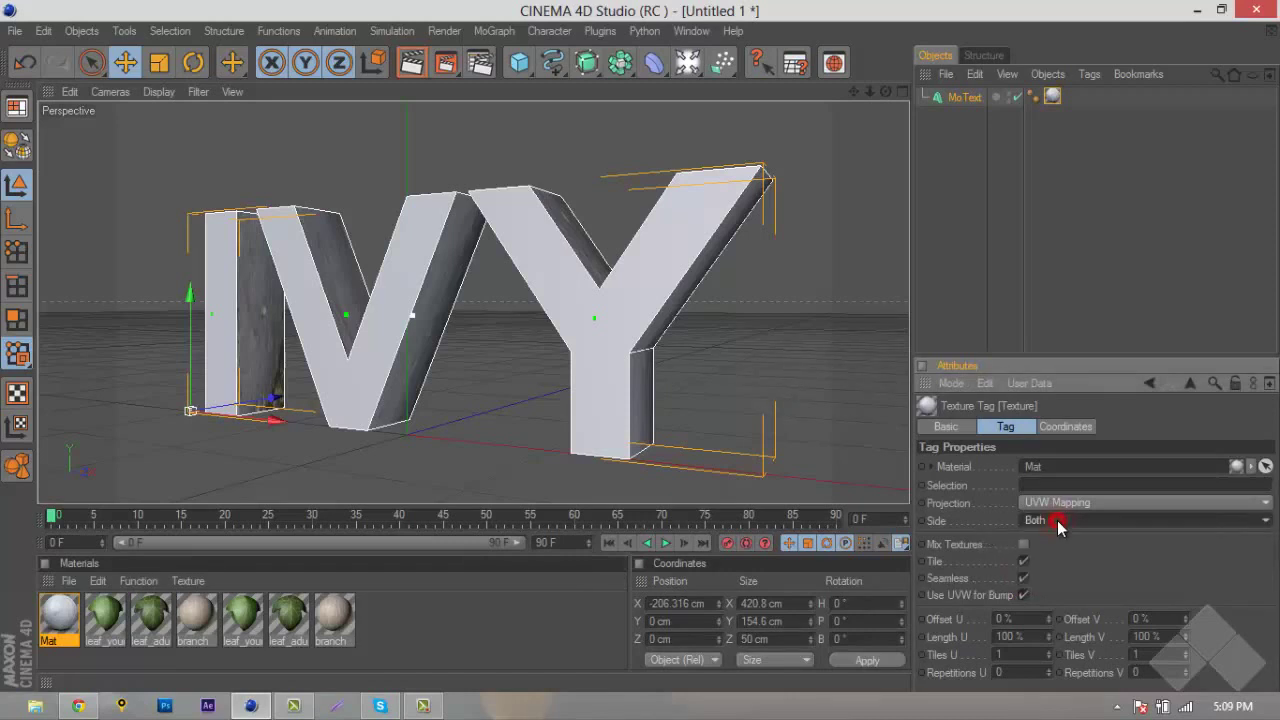
{"action": "left_click", "coordinate": [1015, 503]}
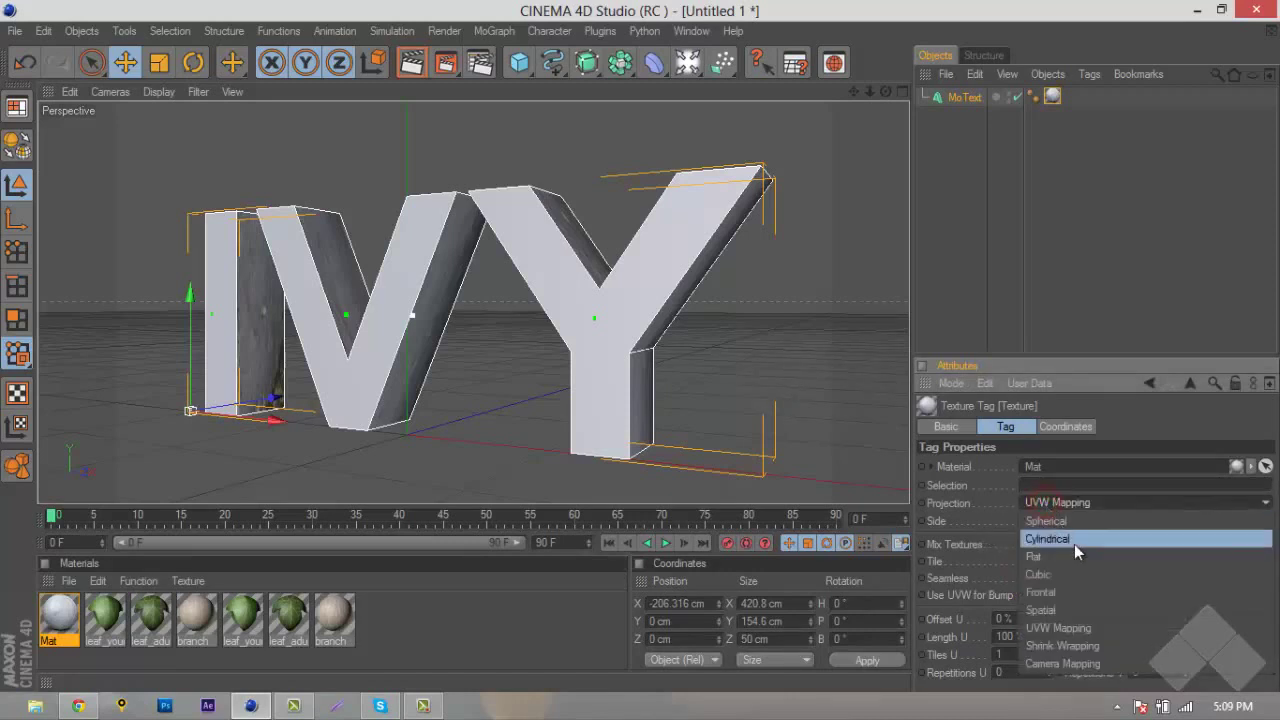
{"action": "left_click", "coordinate": [1087, 575]}
{"action": "left_click", "coordinate": [740, 377]}
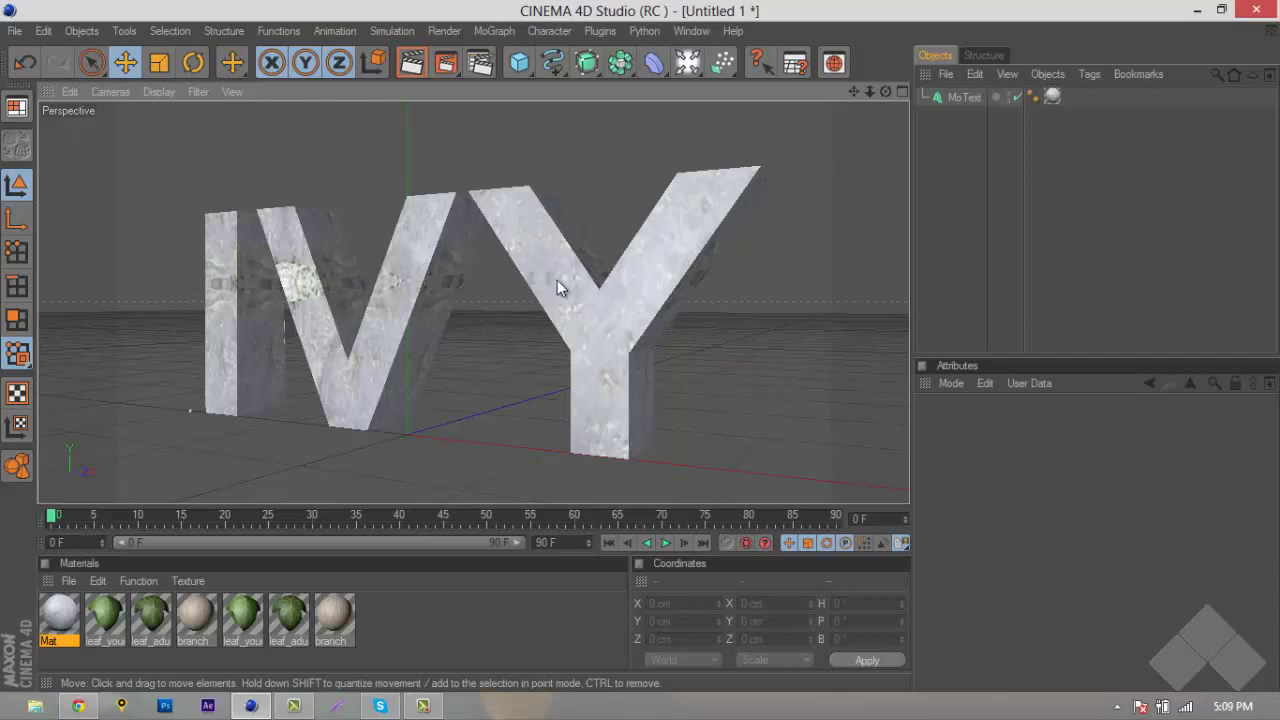
- Set both the start and end caps of the IVY MoText to Fillet Cap
{"action": "left_click", "coordinate": [965, 97]}
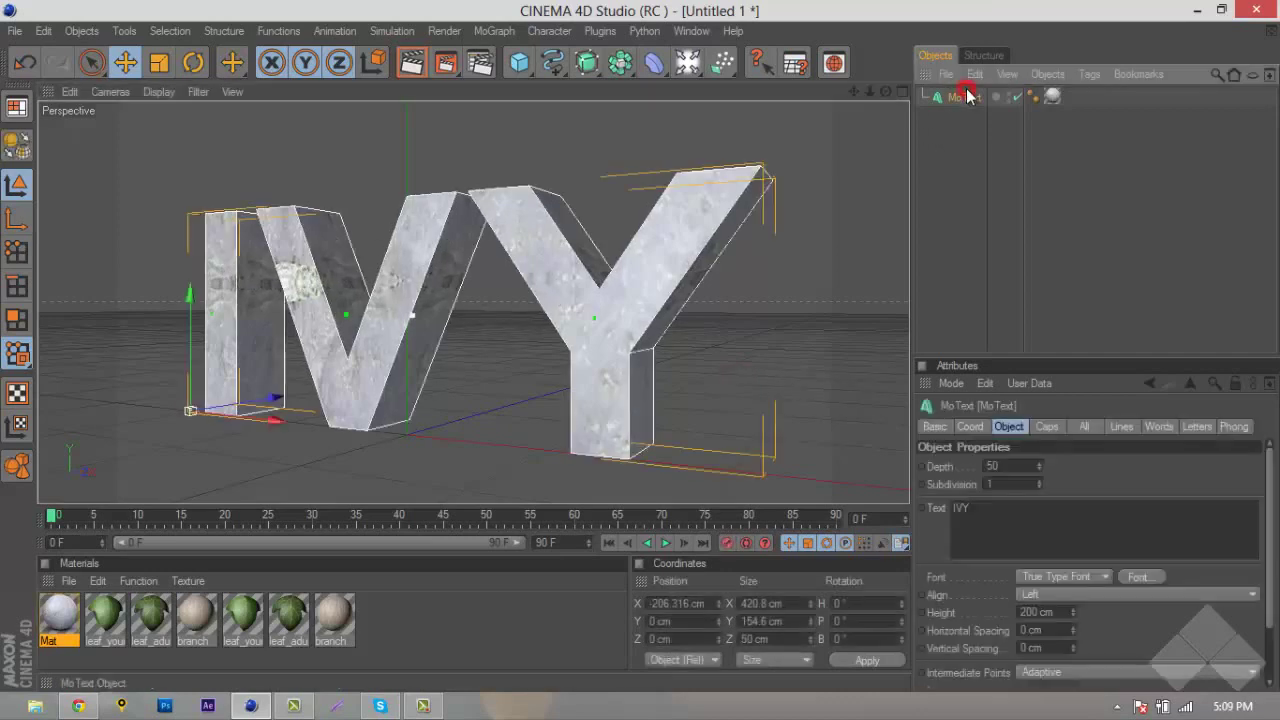
{"action": "left_click", "coordinate": [1046, 426]}
{"action": "left_click", "coordinate": [1040, 467]}
{"action": "left_click", "coordinate": [1025, 542]}
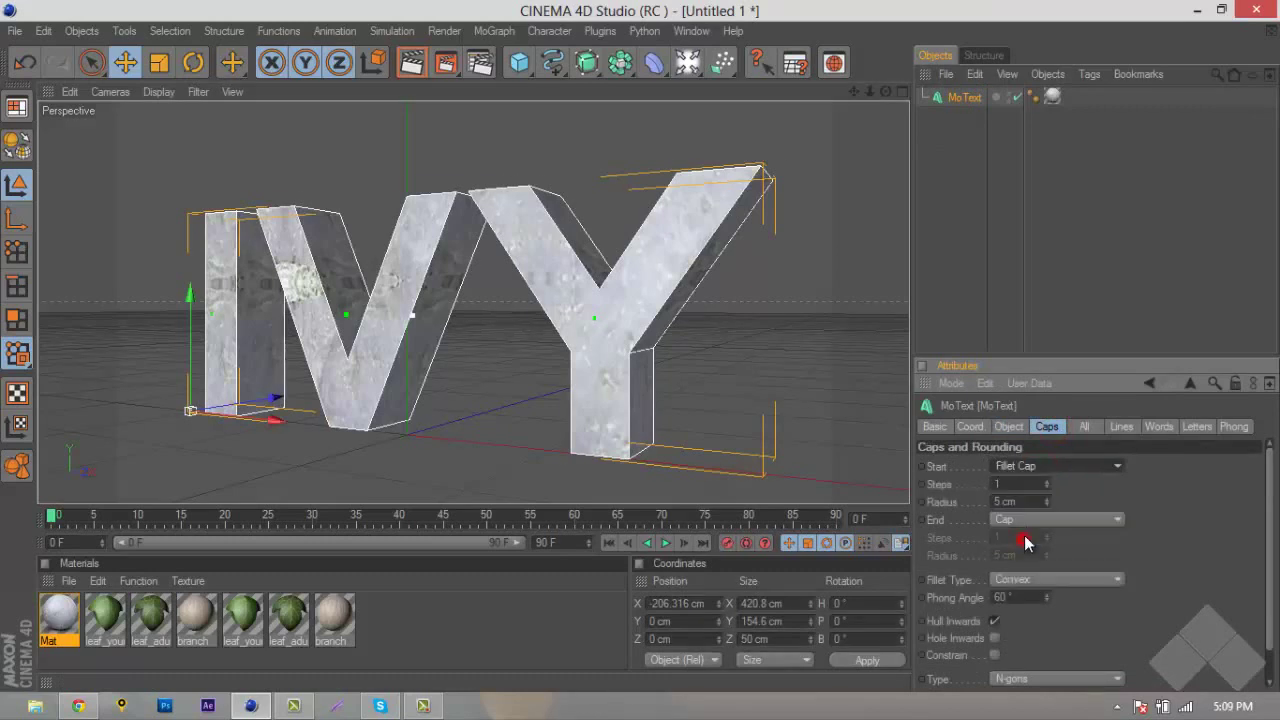
{"action": "left_click", "coordinate": [1026, 520]}
{"action": "left_click", "coordinate": [1026, 583]}
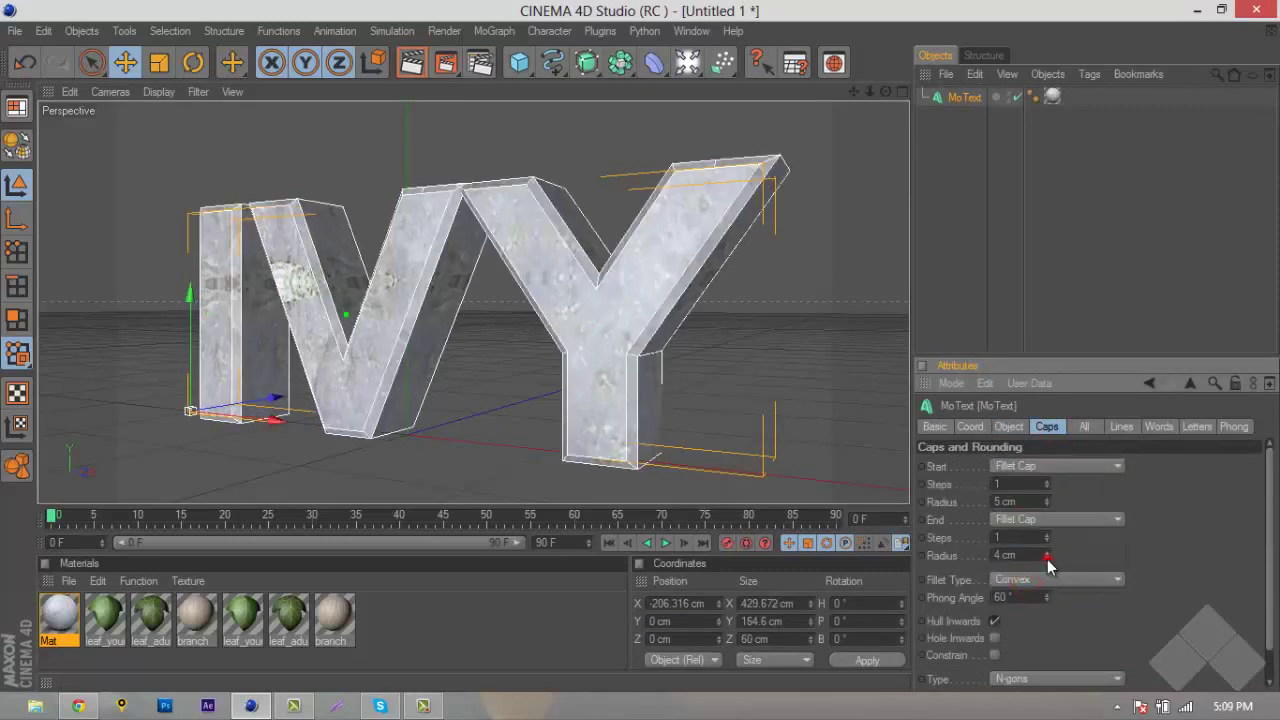
- Give both fillet caps 2 steps and a 2 cm radius
{"action": "left_click_drag", "start_coordinate": [1047, 559], "coordinate": [1047, 559]}
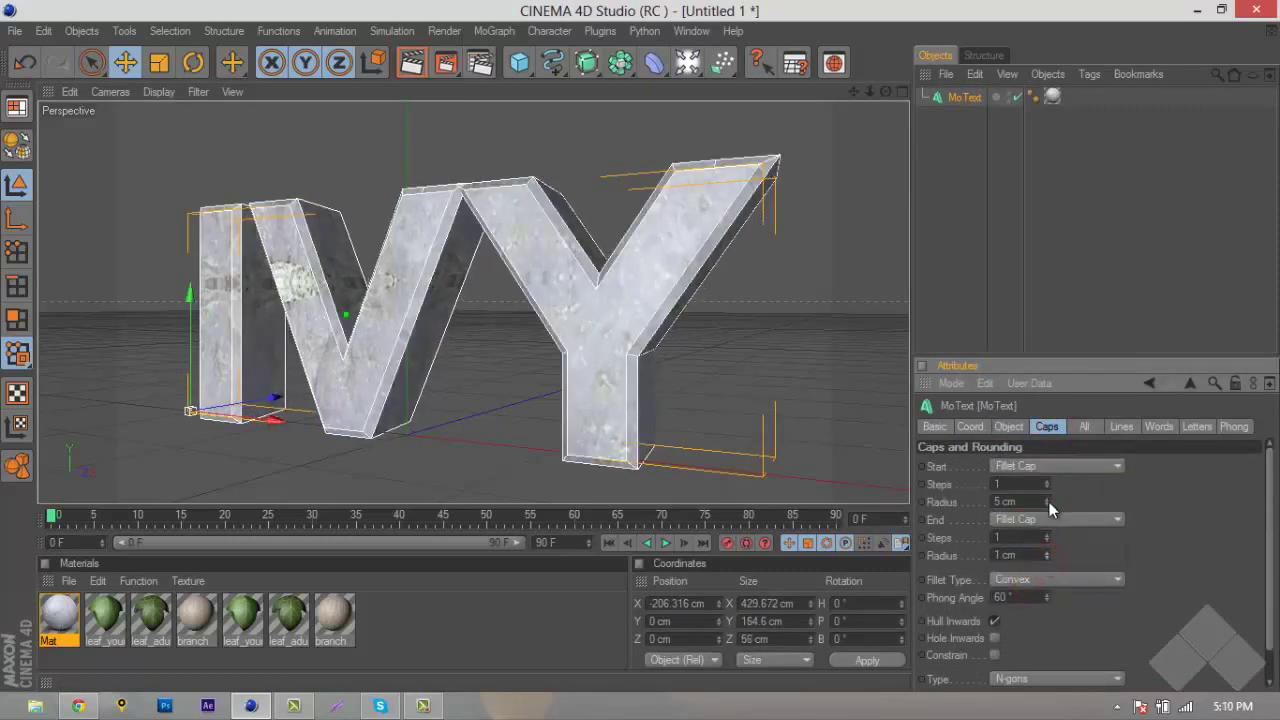
{"action": "left_click_drag", "start_coordinate": [1047, 502], "coordinate": [1047, 538]}
{"action": "left_click", "coordinate": [1047, 535]}
{"action": "left_click", "coordinate": [1047, 482]}
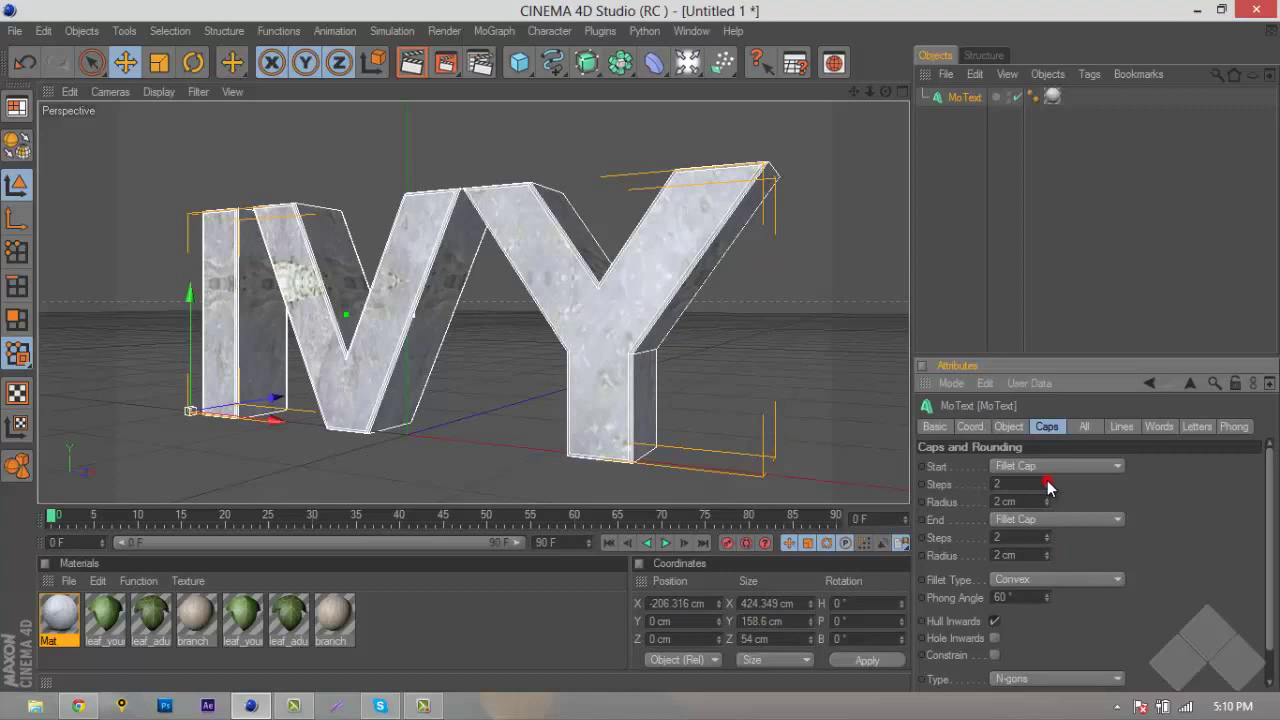
{"action": "left_click", "coordinate": [798, 369]}
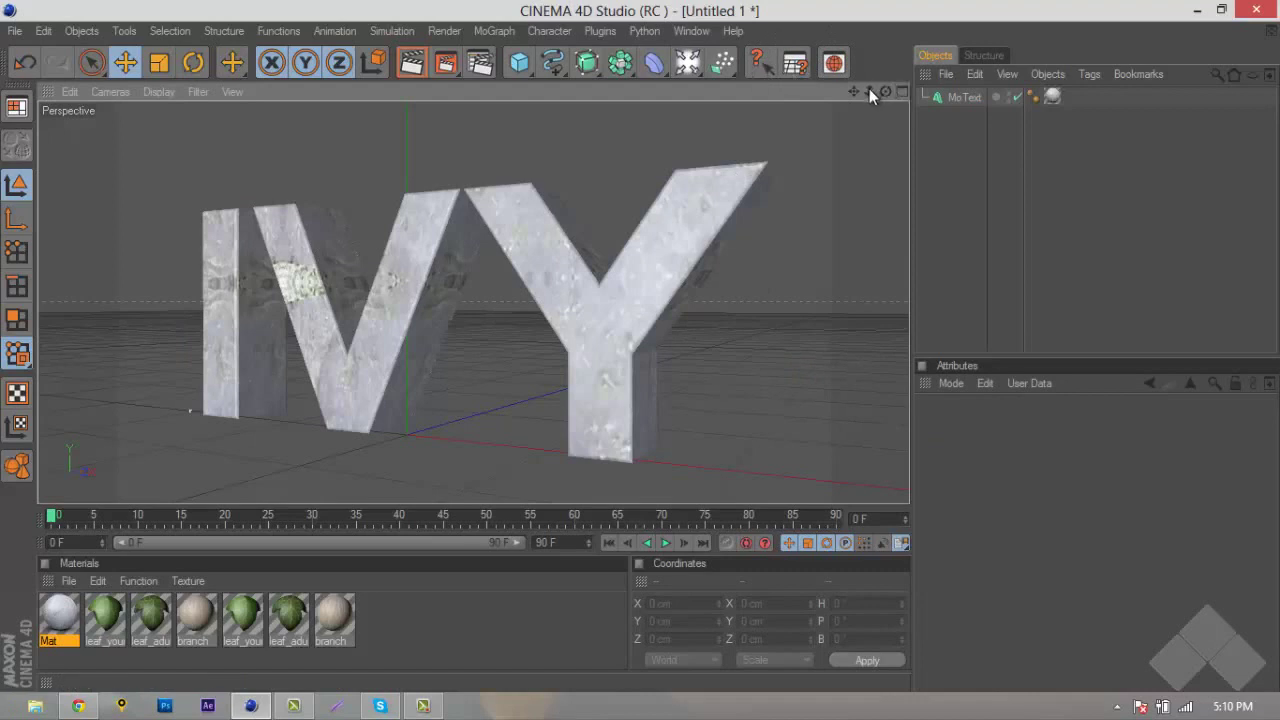
{"action": "middle_click_drag", "start_coordinate": [641, 345], "coordinate": [640, 346]}
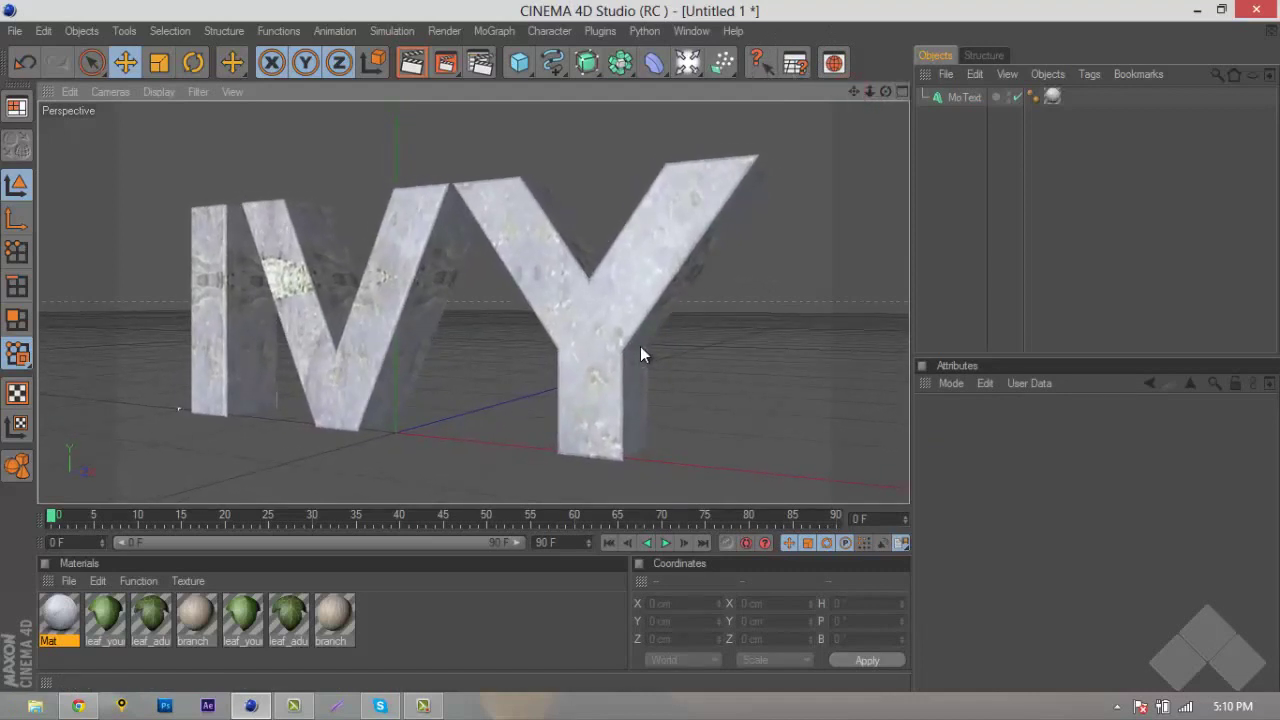
{"action": "left_click", "coordinate": [603, 34]}
{"action": "left_click", "coordinate": [607, 8]}
- Add an Ivy Grower from the Plugins menu and show its Growth settings
{"action": "left_click", "coordinate": [600, 31]}
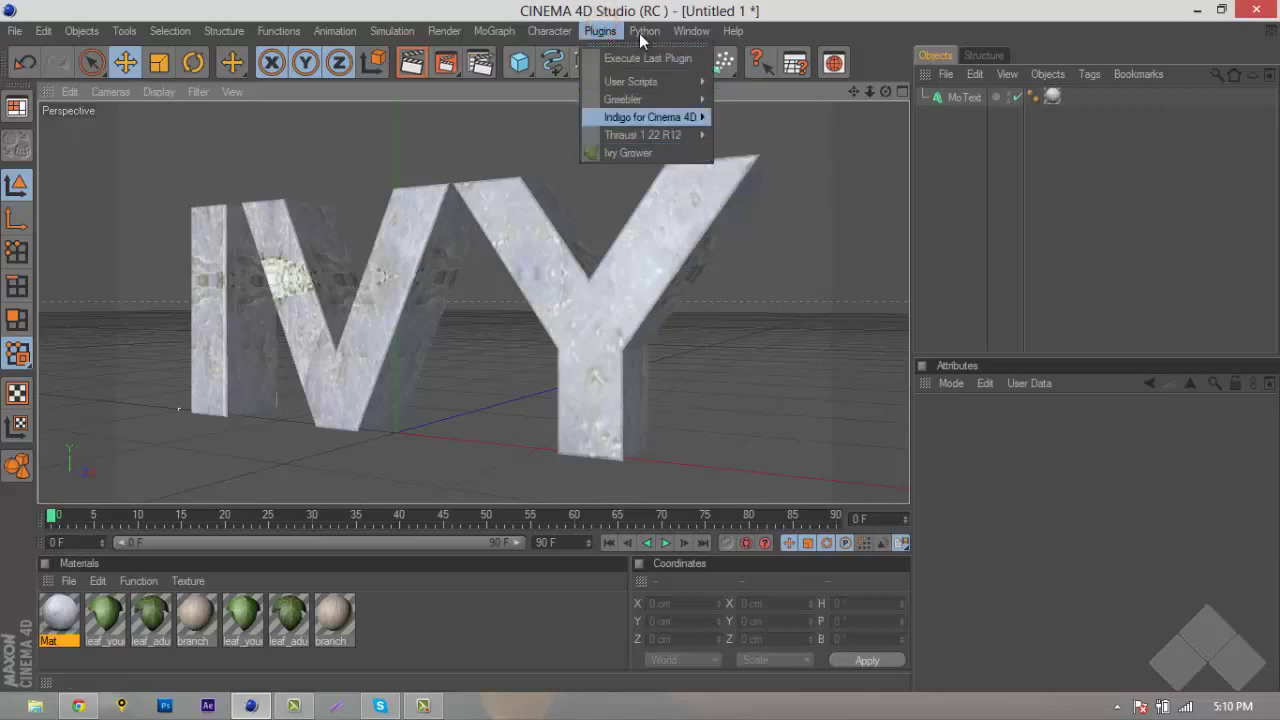
{"action": "mouse_move", "coordinate": [648, 31]}
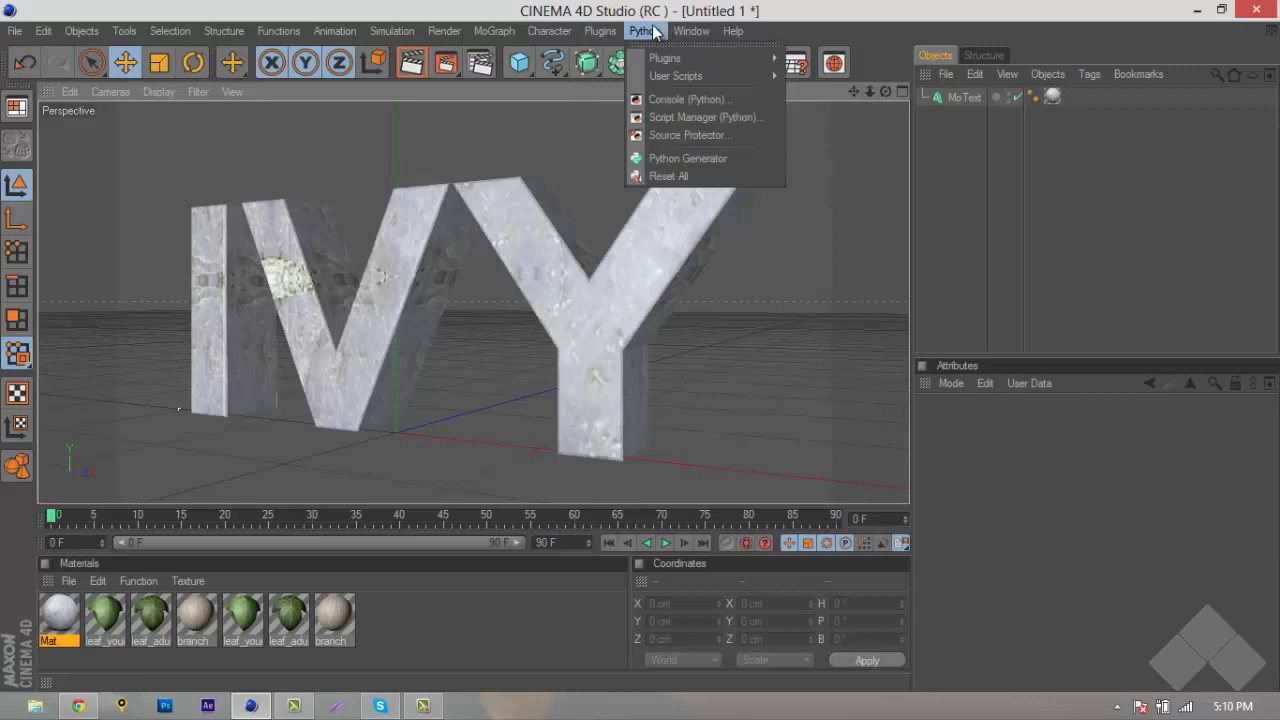
{"action": "mouse_move", "coordinate": [672, 57]}
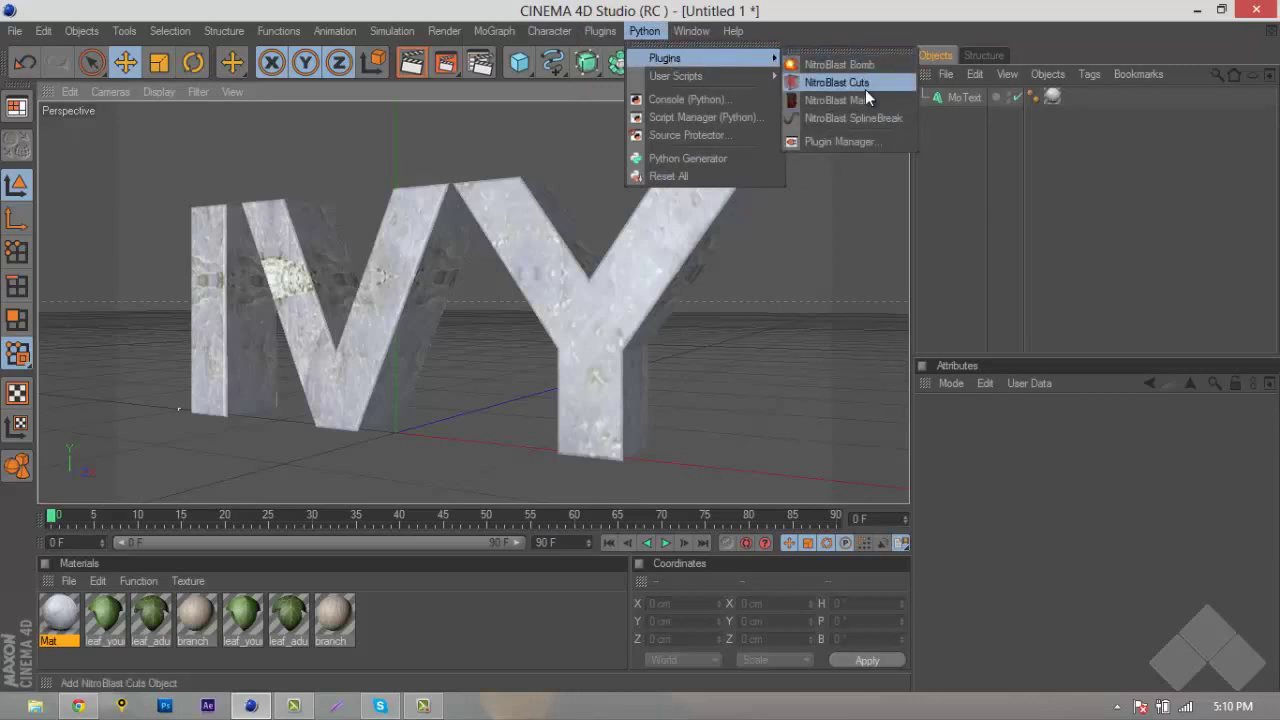
{"action": "left_click", "coordinate": [605, 8]}
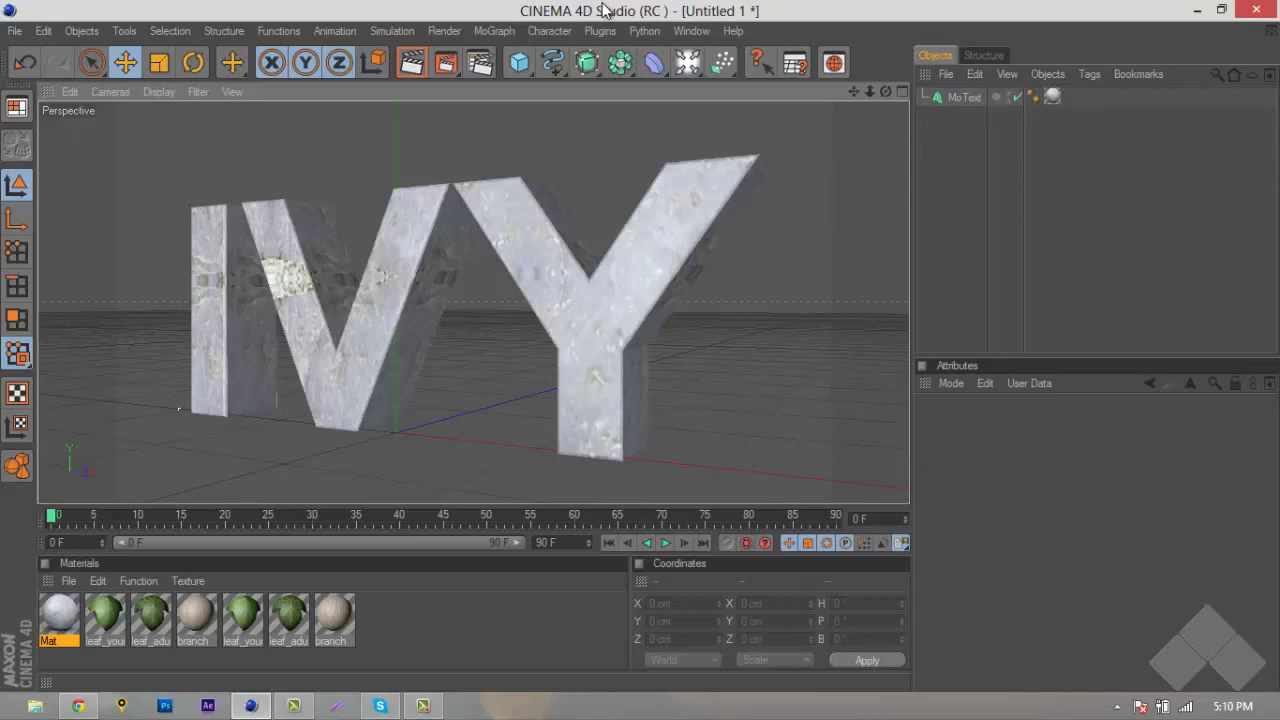
{"action": "left_click", "coordinate": [597, 30]}
{"action": "left_click", "coordinate": [669, 155]}
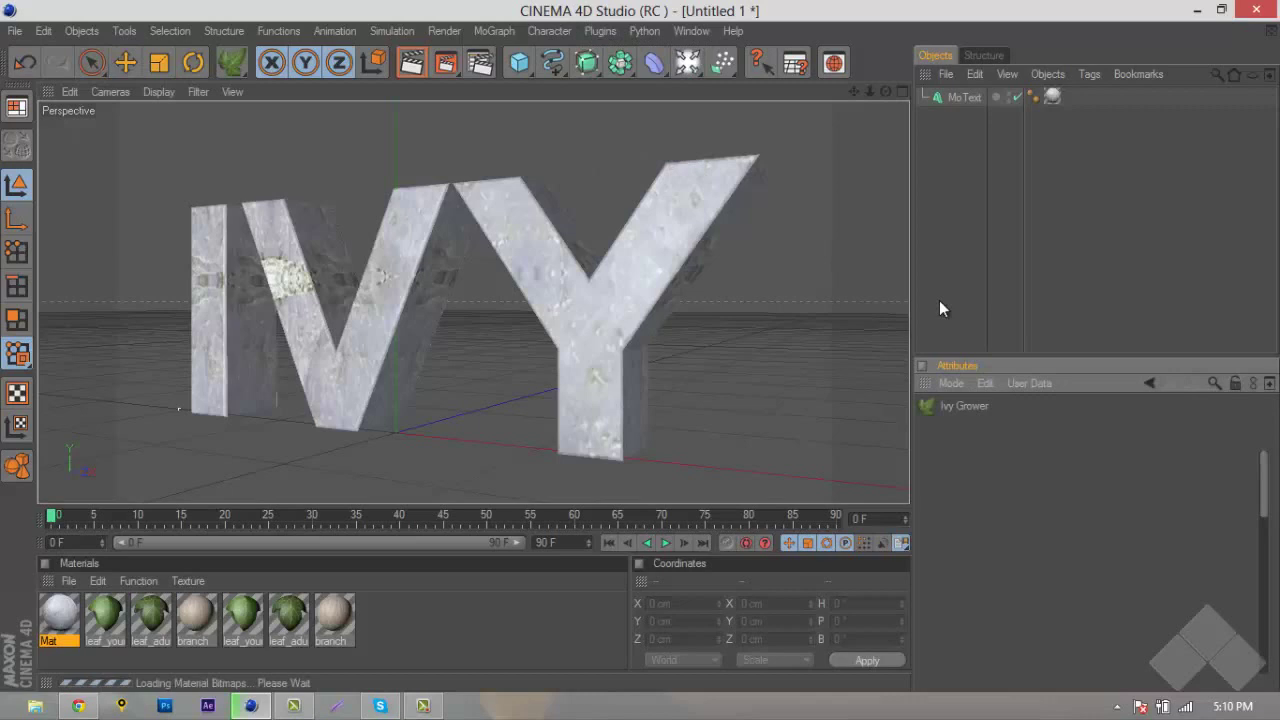
{"action": "left_click_drag", "start_coordinate": [1018, 358], "coordinate": [1011, 132]}
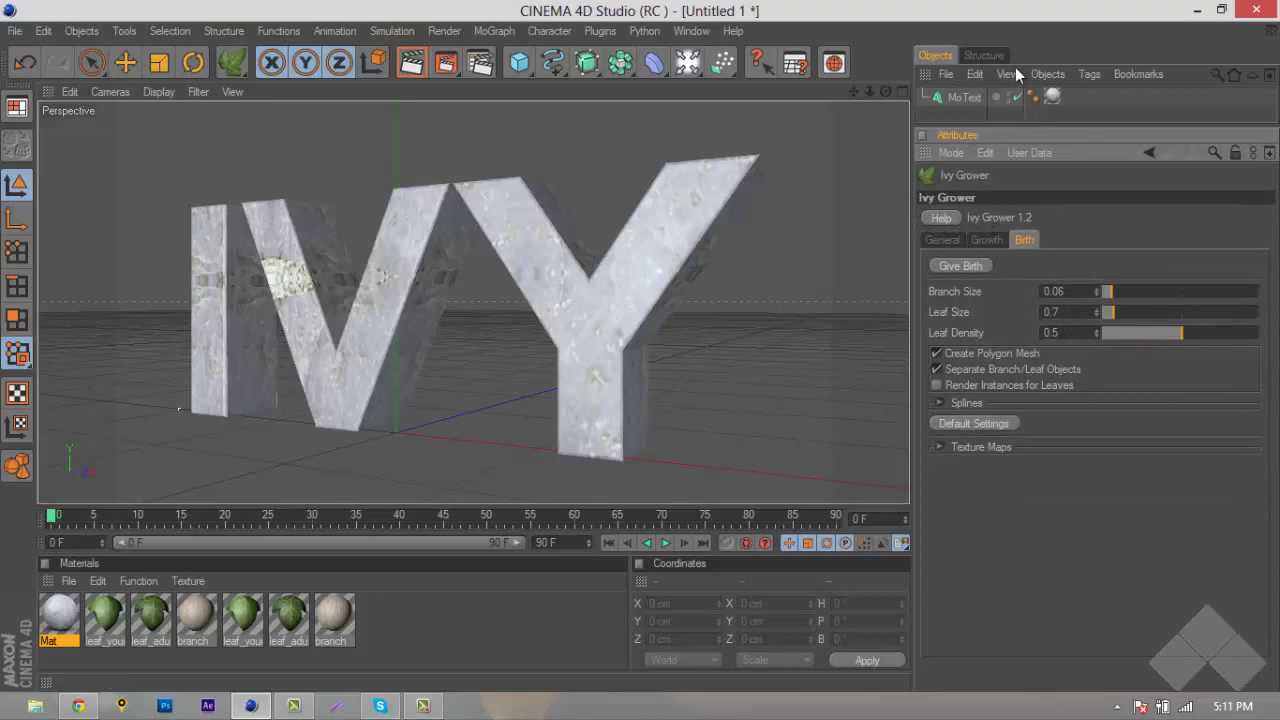
{"action": "left_click", "coordinate": [990, 238]}
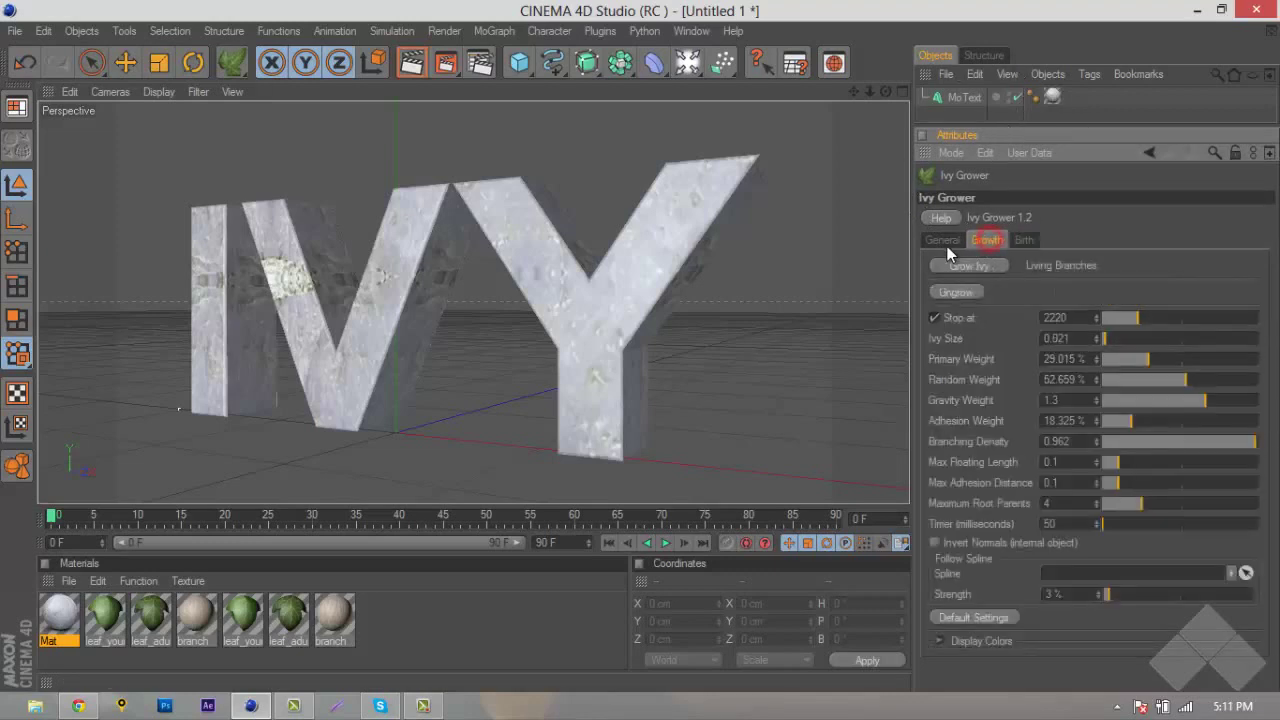
{"action": "left_click", "coordinate": [941, 240]}
{"action": "left_click", "coordinate": [985, 240]}
- Set Stop at to 1500, Ivy Size to 0.023 and Primary Weight to 30%
{"action": "double_click", "coordinate": [1078, 317]}
{"action": "type", "text": "1500"}
{"action": "left_click", "coordinate": [1072, 337]}
{"action": "type", "text": "3"}
{"action": "left_click", "coordinate": [1073, 357]}
{"action": "type", "text": "30.00"}
{"action": "key", "text": "Return"}
- Set Gravity Weight to 1.5 and Branching Density to 0.95
{"action": "left_click", "coordinate": [1075, 401]}
{"action": "key", "text": "BackSpace"}
{"action": "type", "text": "5"}
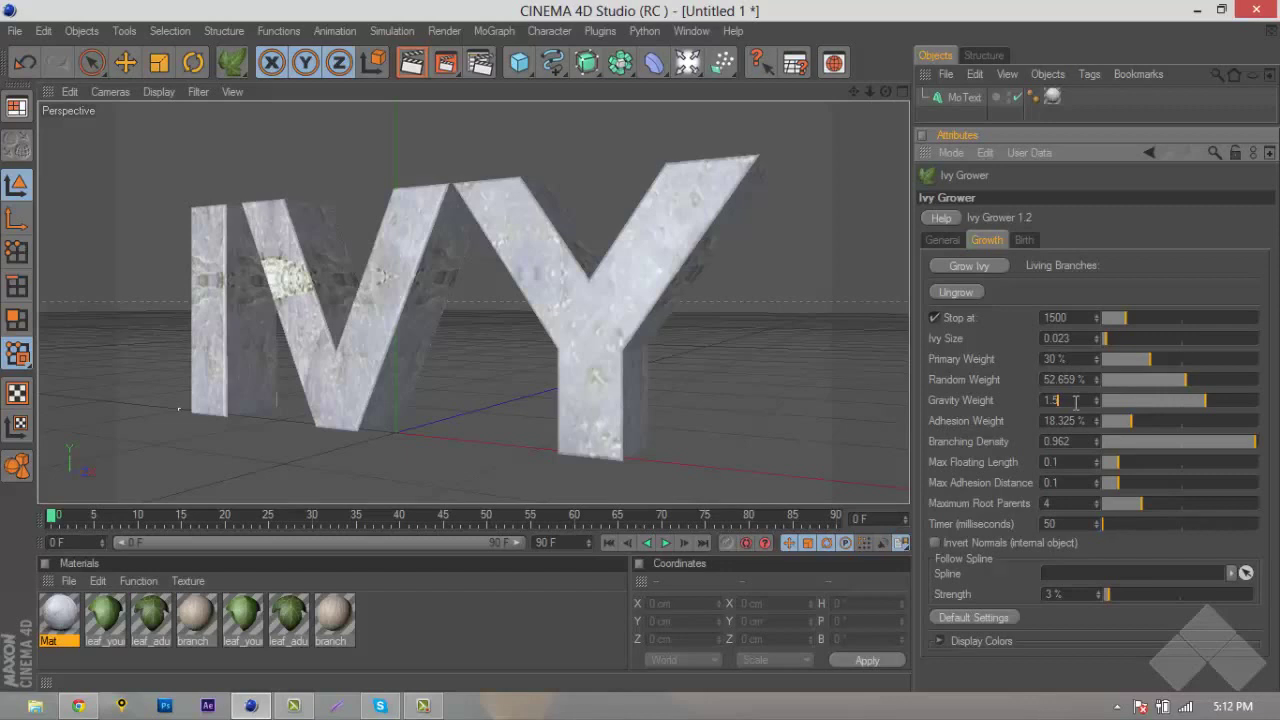
{"action": "left_click", "coordinate": [1080, 441]}
{"action": "key", "text": "BackSpace"}
{"action": "key", "text": "BackSpace"}
{"action": "key", "text": "BackSpace"}
{"action": "type", "text": "5"}
{"action": "key", "text": "BackSpace"}
{"action": "type", "text": "95"}
- On the Birth tab set Branch Size to 0.06, then seed the ivy on the Y
{"action": "left_click", "coordinate": [1020, 240]}
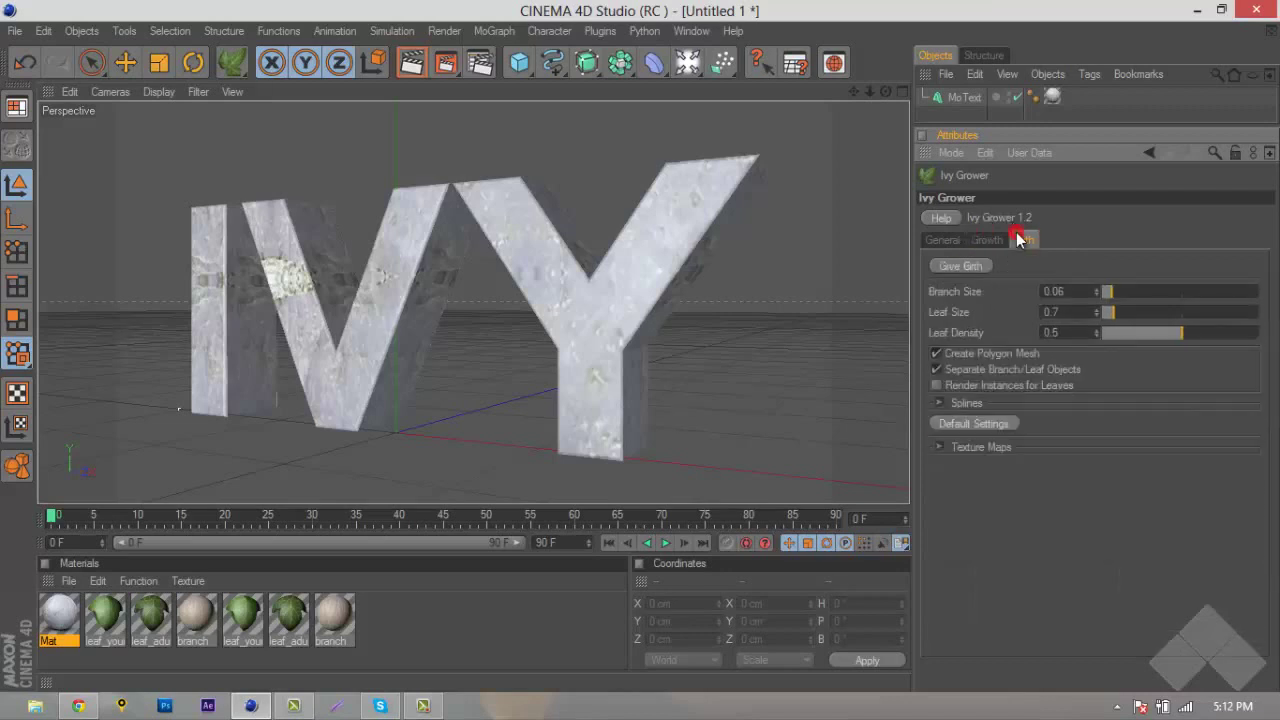
{"action": "left_click", "coordinate": [1071, 290]}
{"action": "key", "text": "BackSpace"}
{"action": "type", "text": "6"}
{"action": "left_click", "coordinate": [1066, 311]}
{"action": "left_click", "coordinate": [991, 243]}
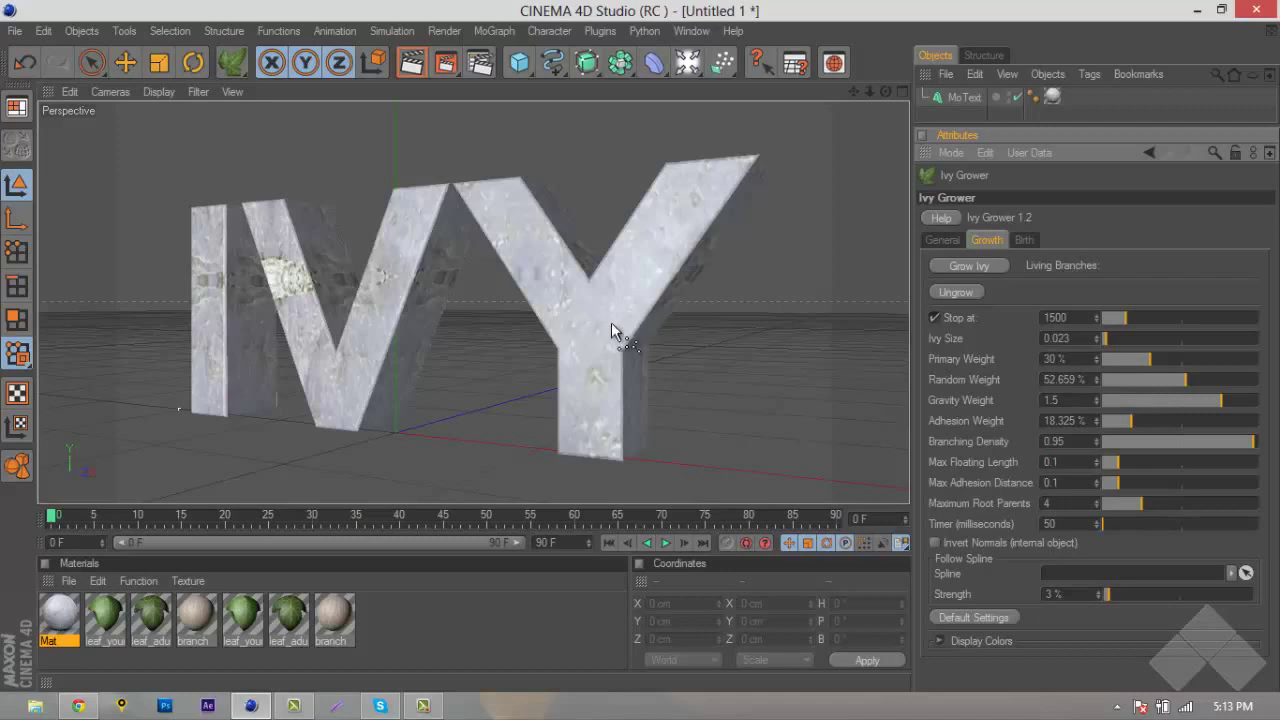
{"action": "left_click", "coordinate": [583, 314]}
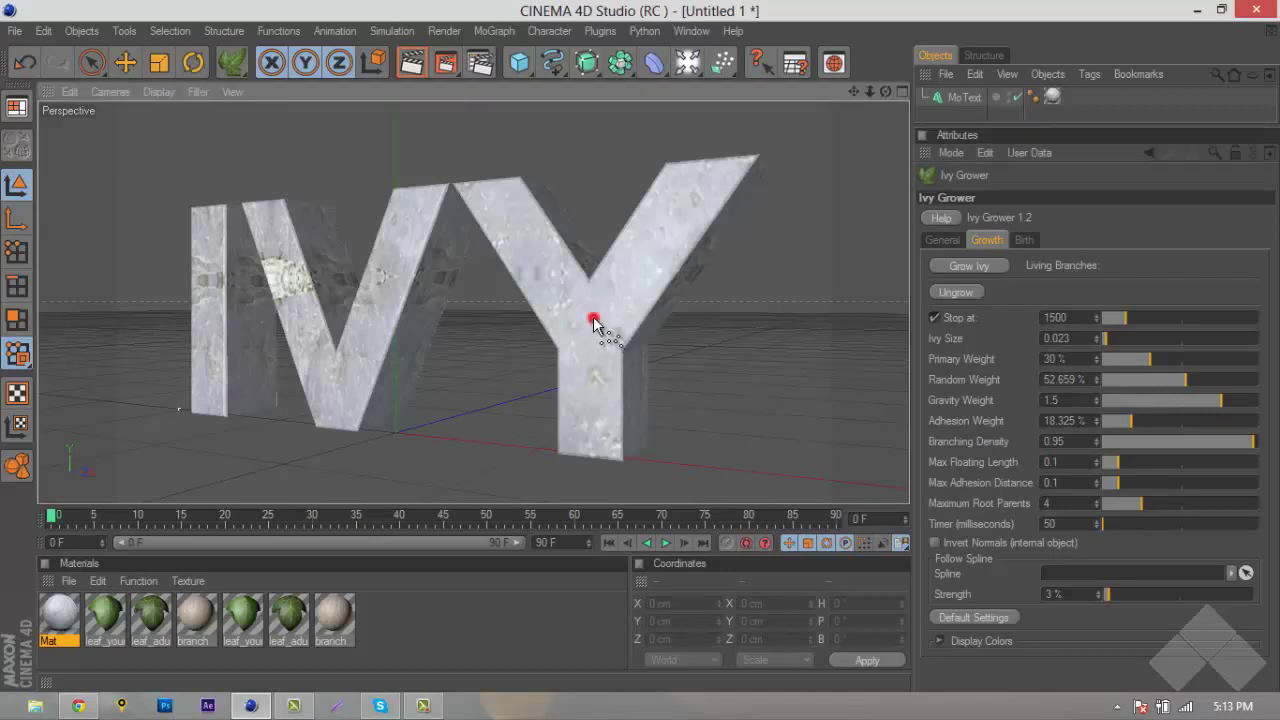
{"action": "left_click", "coordinate": [966, 98]}
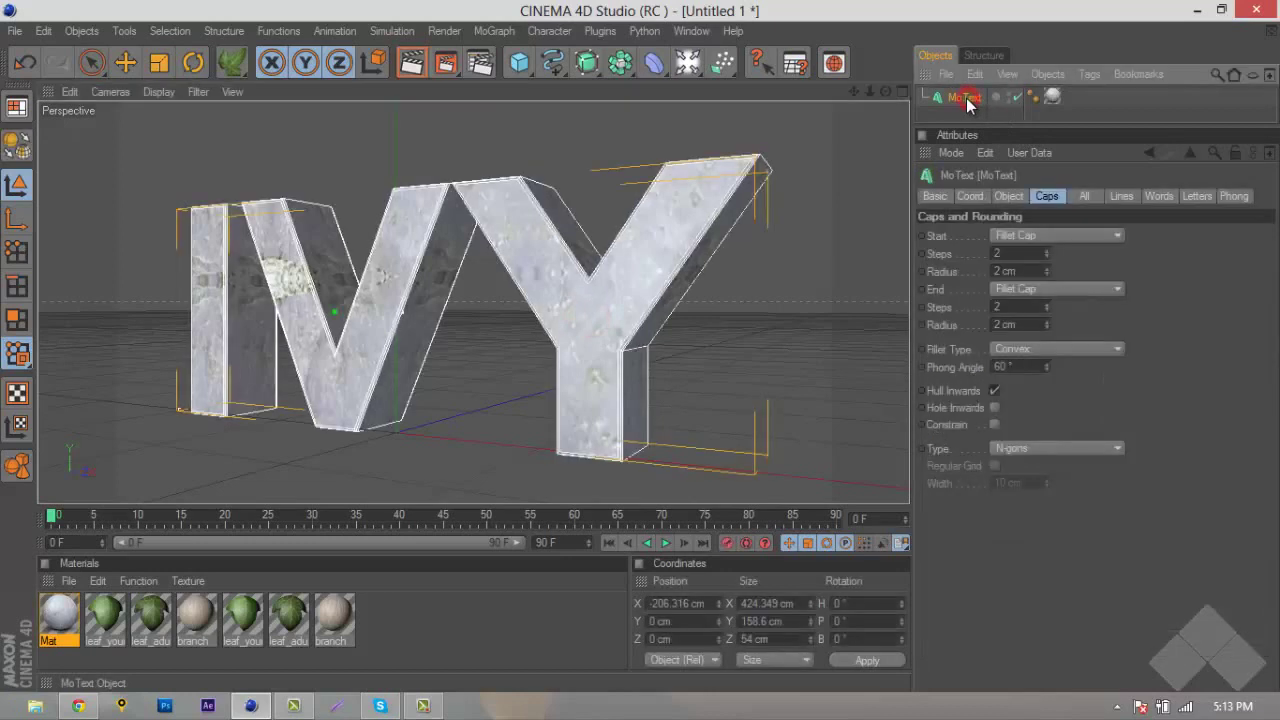
{"action": "left_click", "coordinate": [595, 322]}
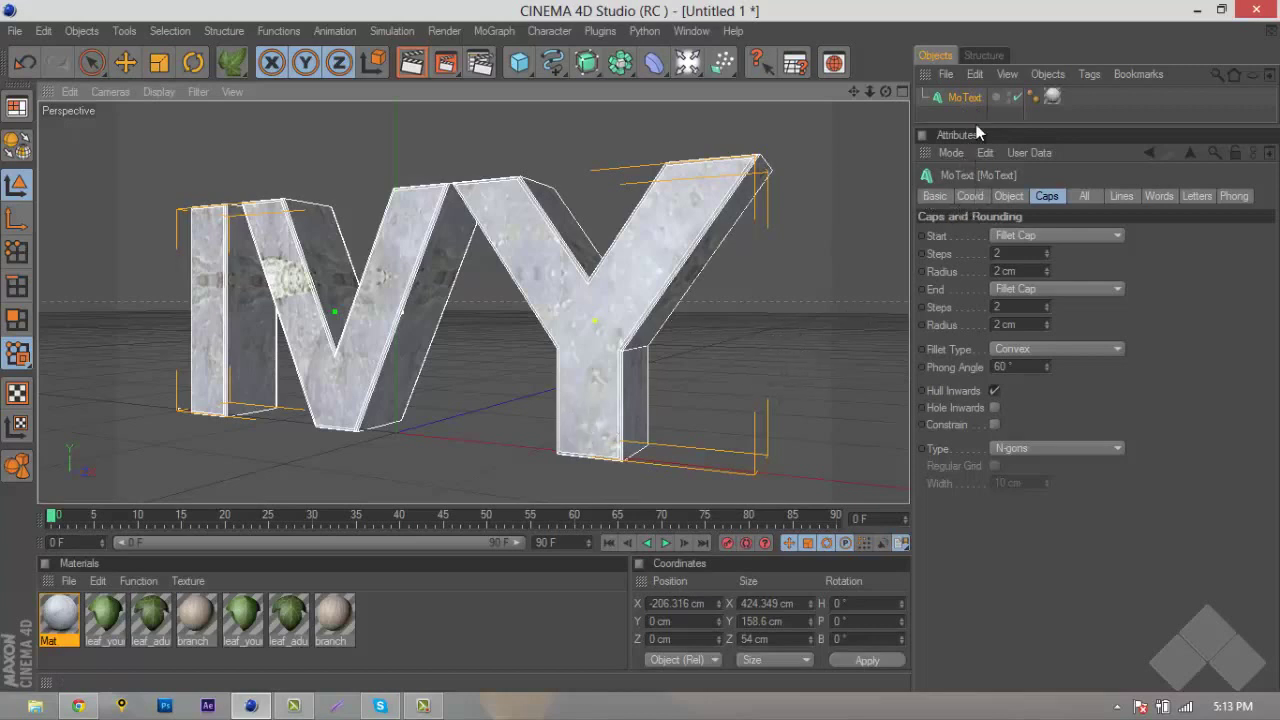
{"action": "left_click", "coordinate": [1035, 99]}
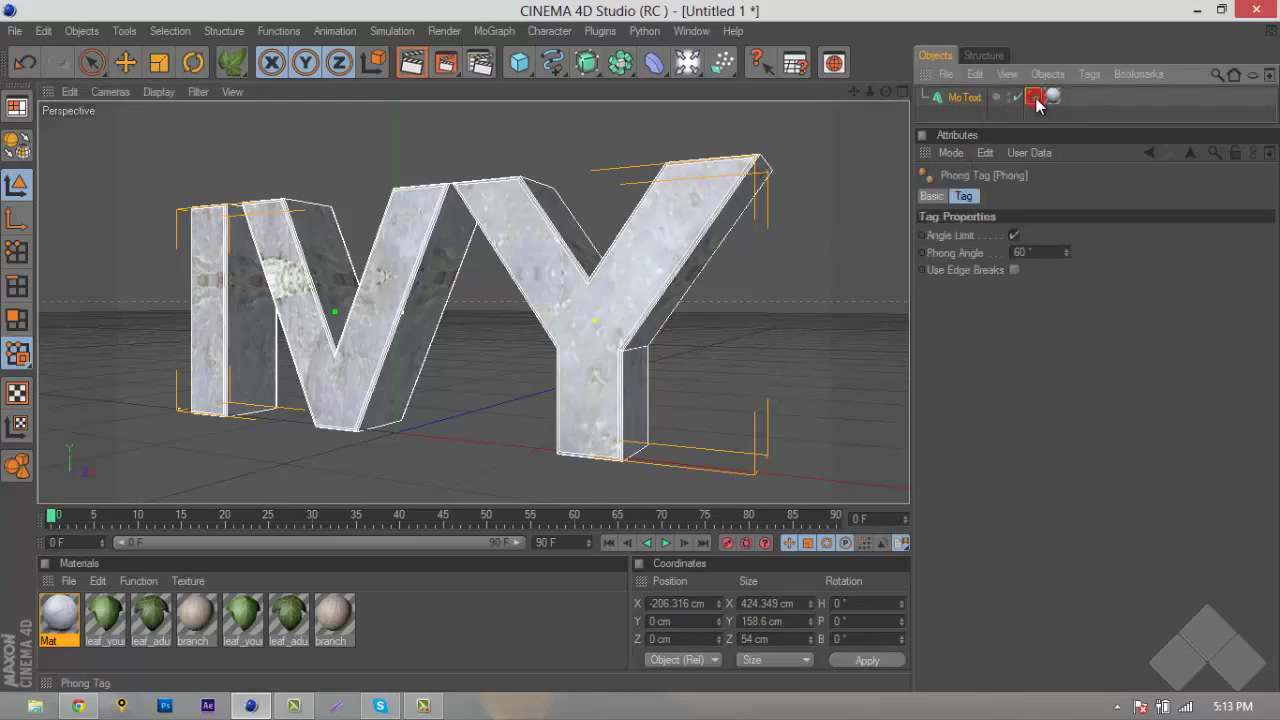
{"action": "left_click", "coordinate": [968, 99]}
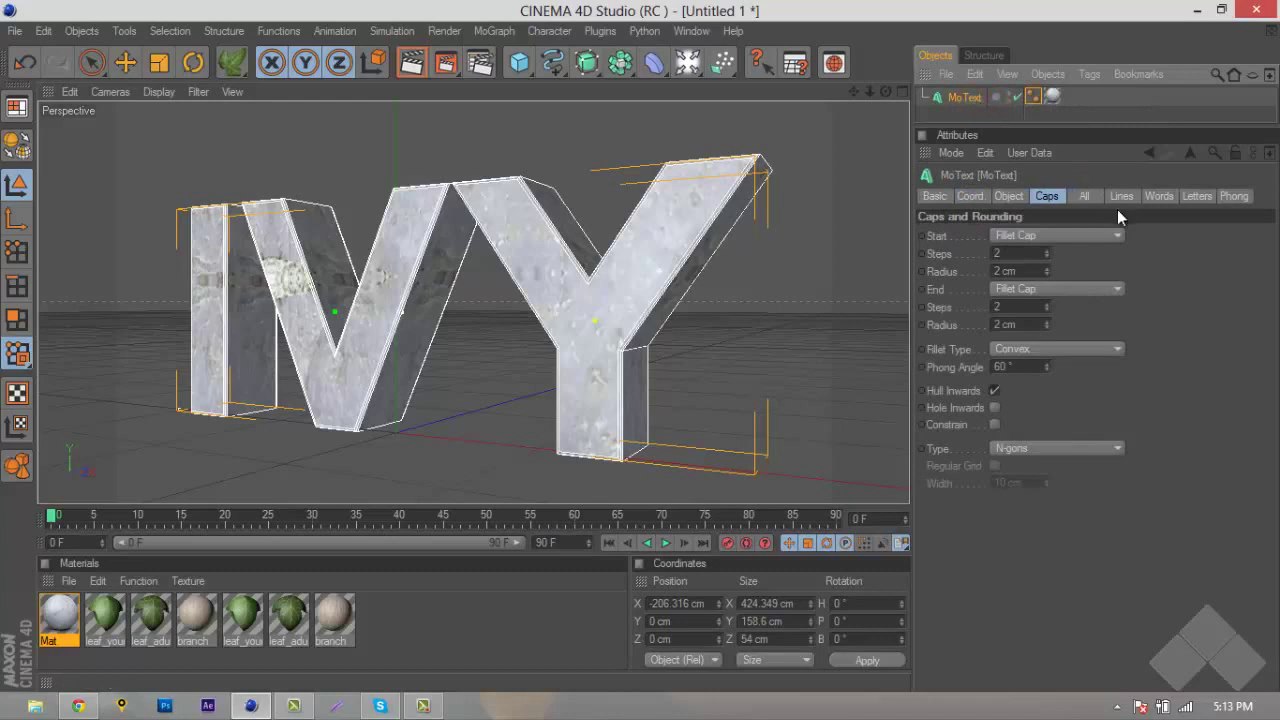
{"action": "left_click", "coordinate": [1198, 196]}
{"action": "left_click", "coordinate": [1235, 198]}
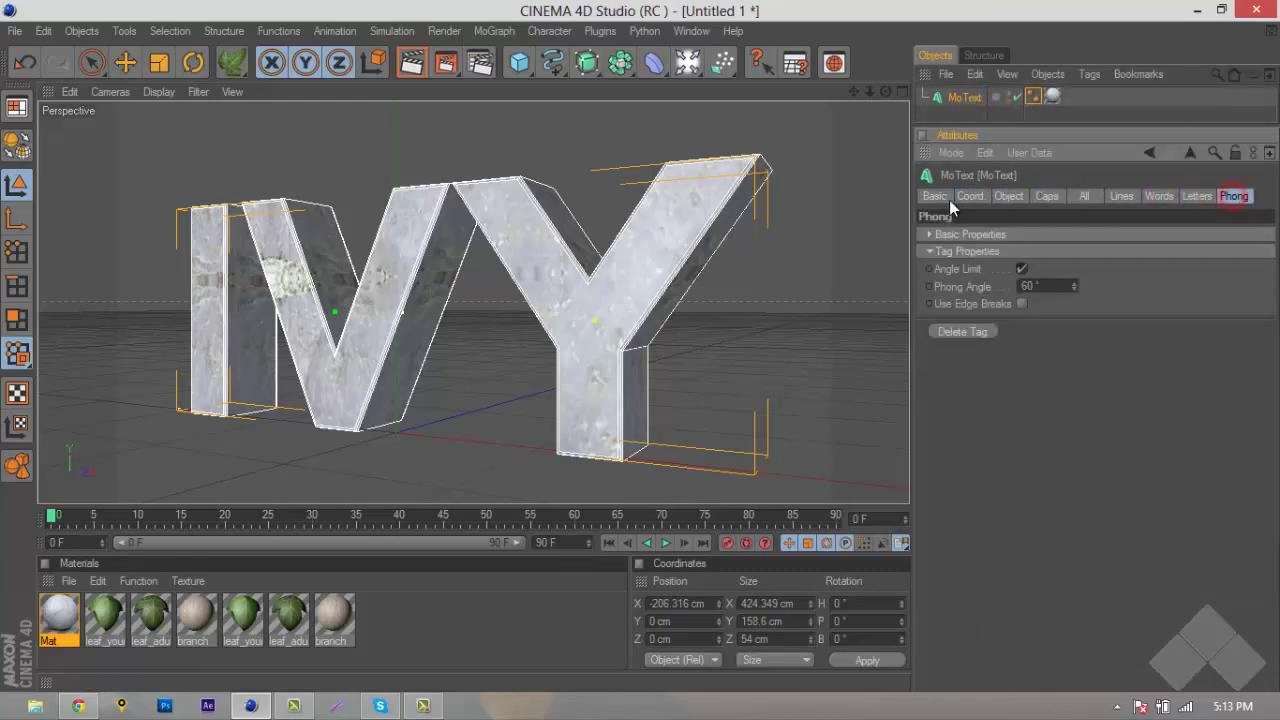
{"action": "left_click", "coordinate": [934, 196]}
{"action": "left_click", "coordinate": [970, 196]}
{"action": "left_click", "coordinate": [1005, 197]}
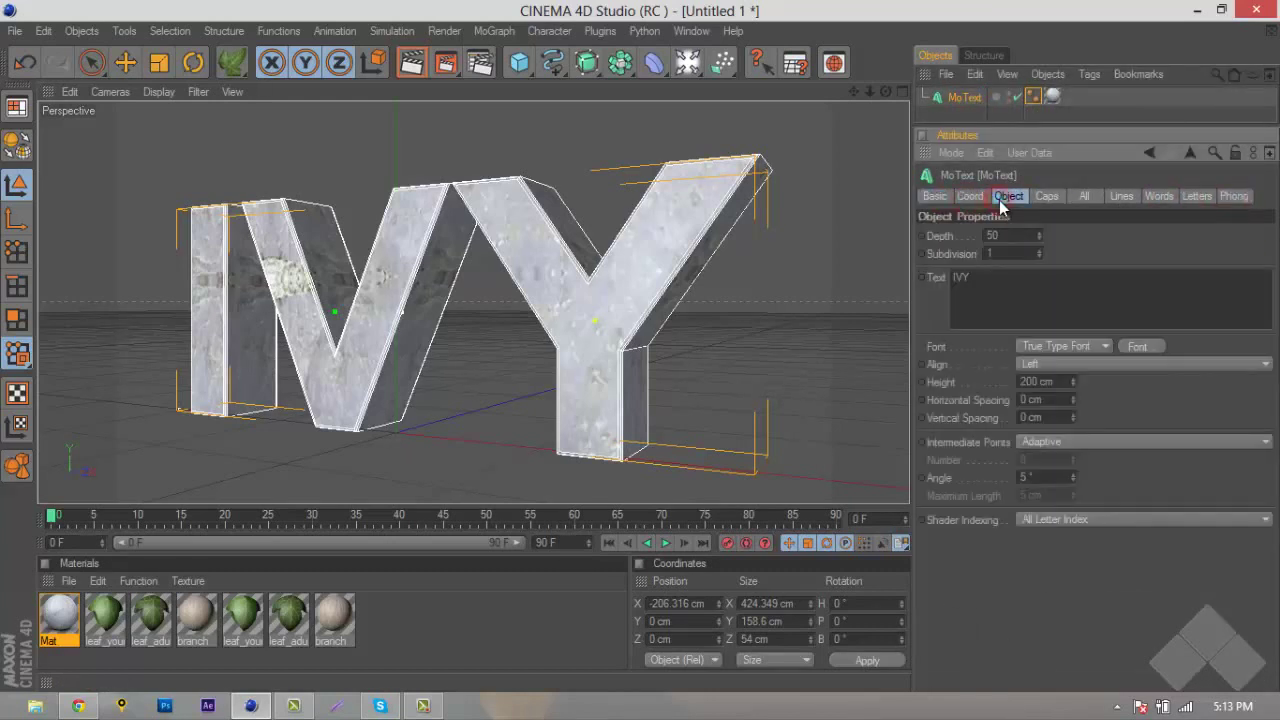
{"action": "left_click", "coordinate": [554, 31]}
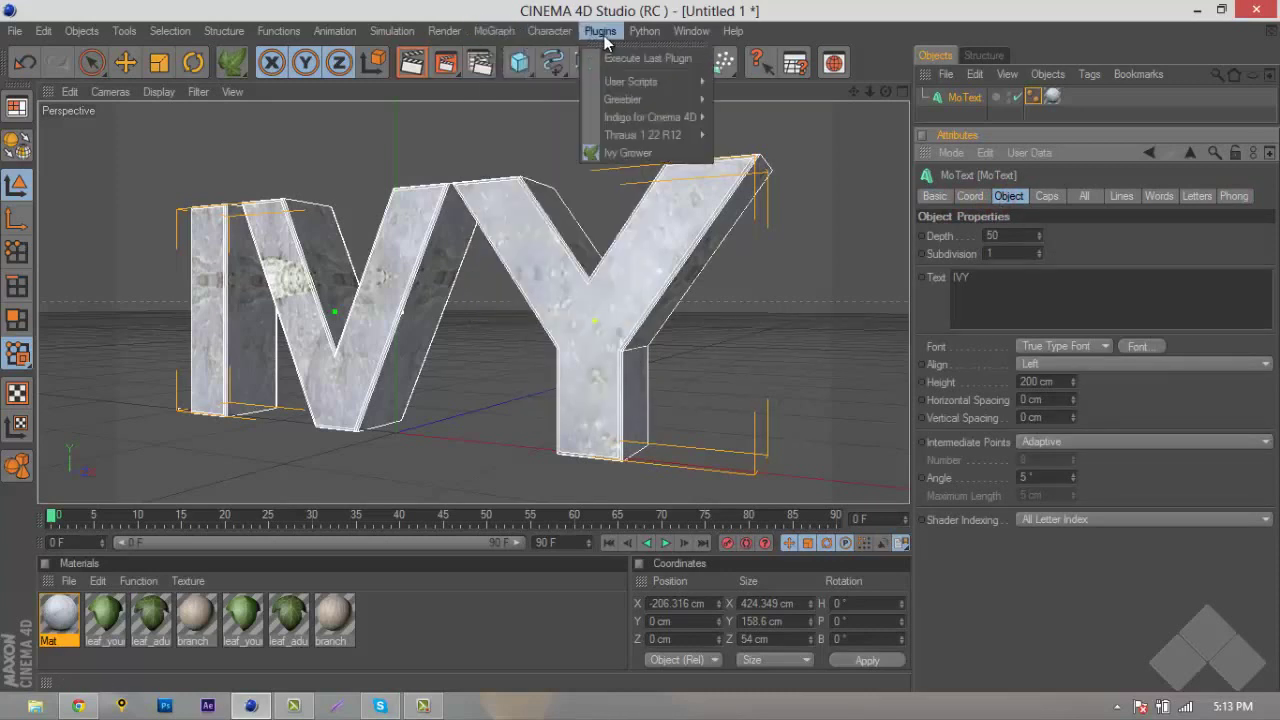
- In Ivy Grower's Display Colors, make the seed point colour red
{"action": "left_click", "coordinate": [677, 165]}
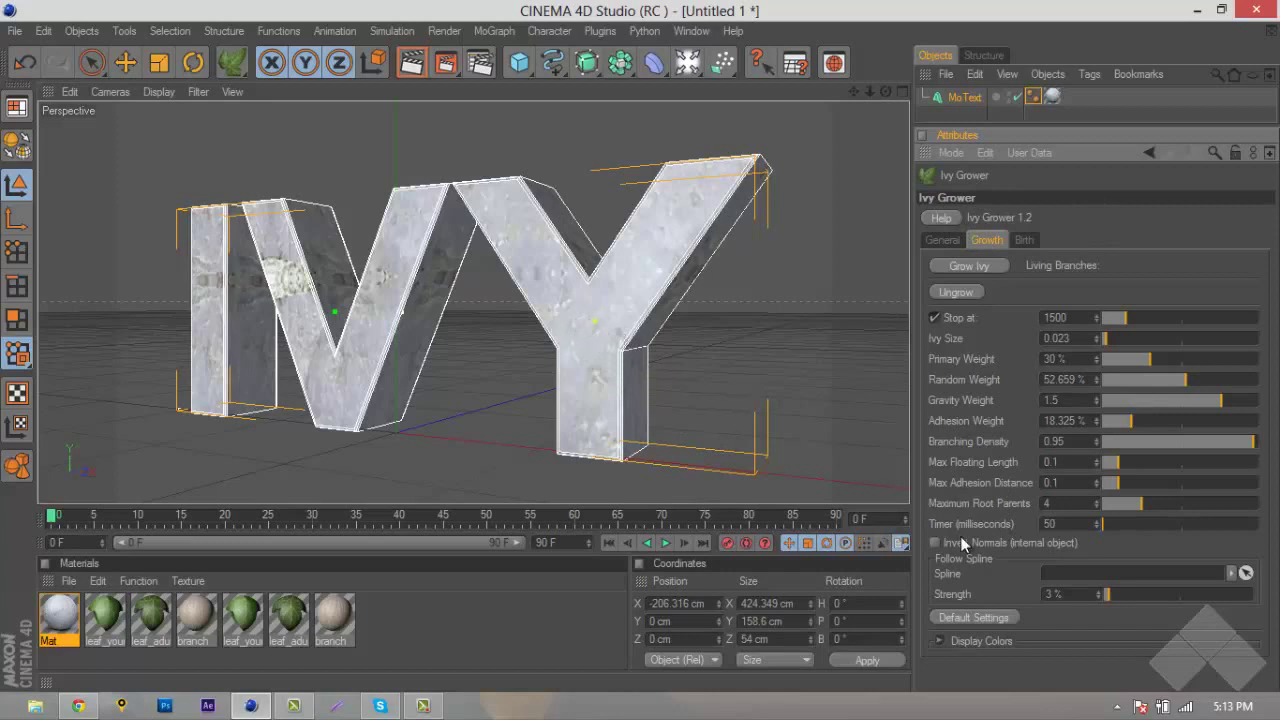
{"action": "left_click", "coordinate": [941, 640]}
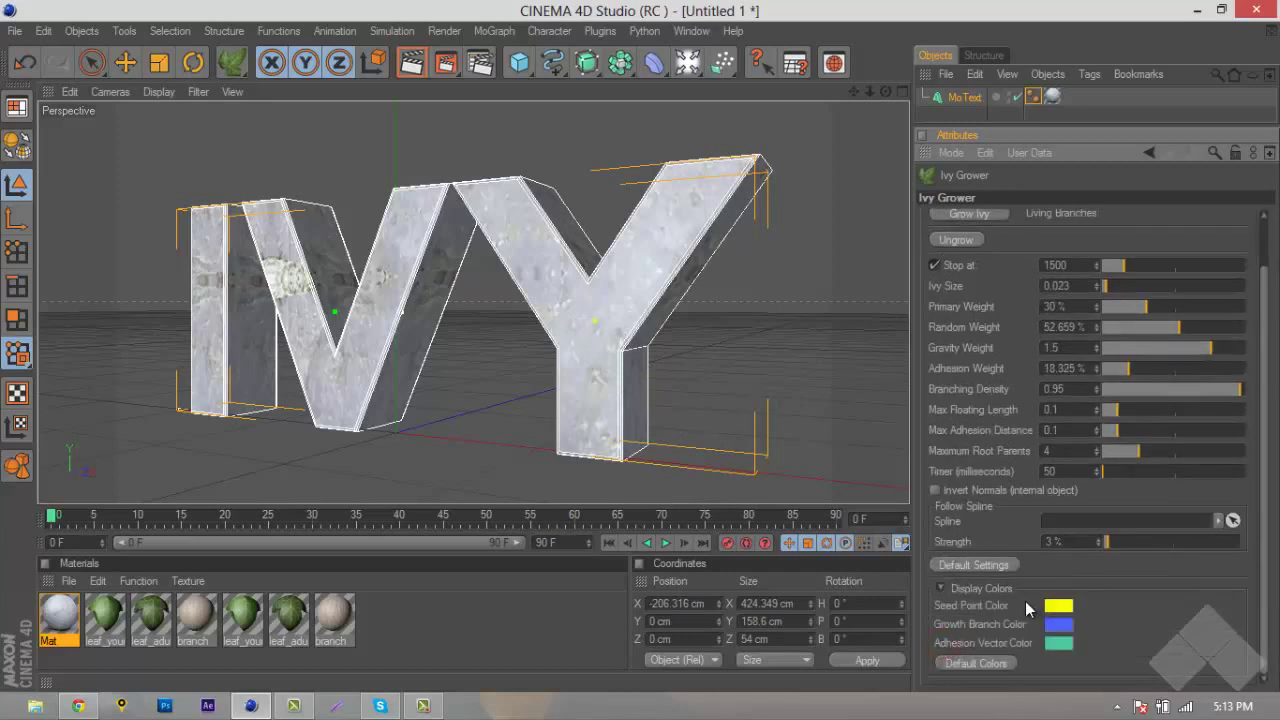
{"action": "left_click", "coordinate": [1058, 608]}
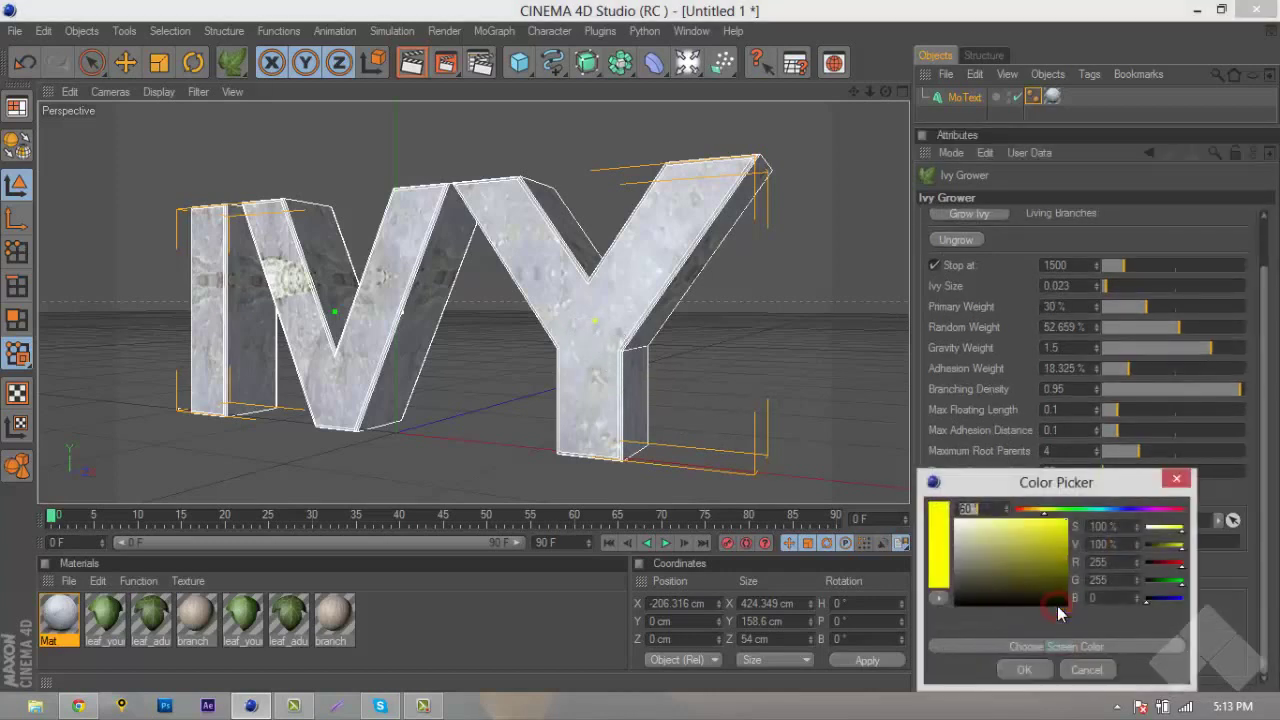
{"action": "left_click", "coordinate": [1038, 512]}
{"action": "left_click_drag", "start_coordinate": [1038, 518], "coordinate": [1012, 516]}
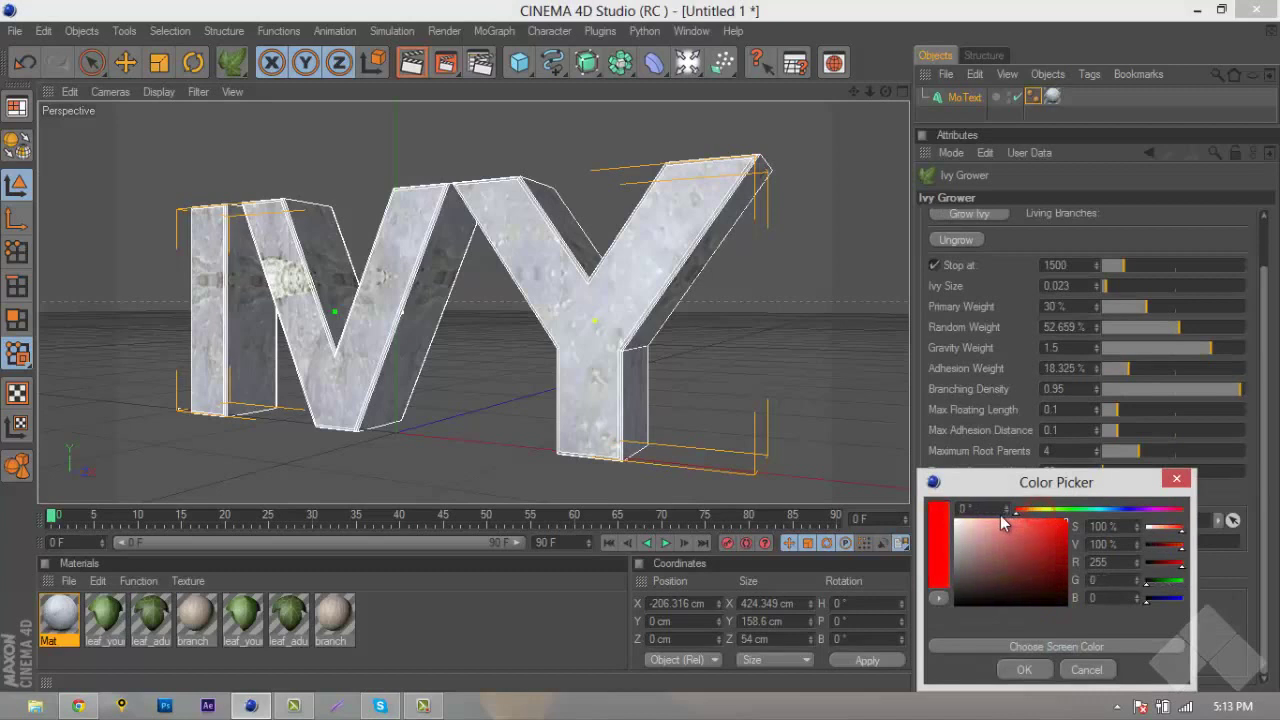
{"action": "left_click", "coordinate": [1027, 675]}
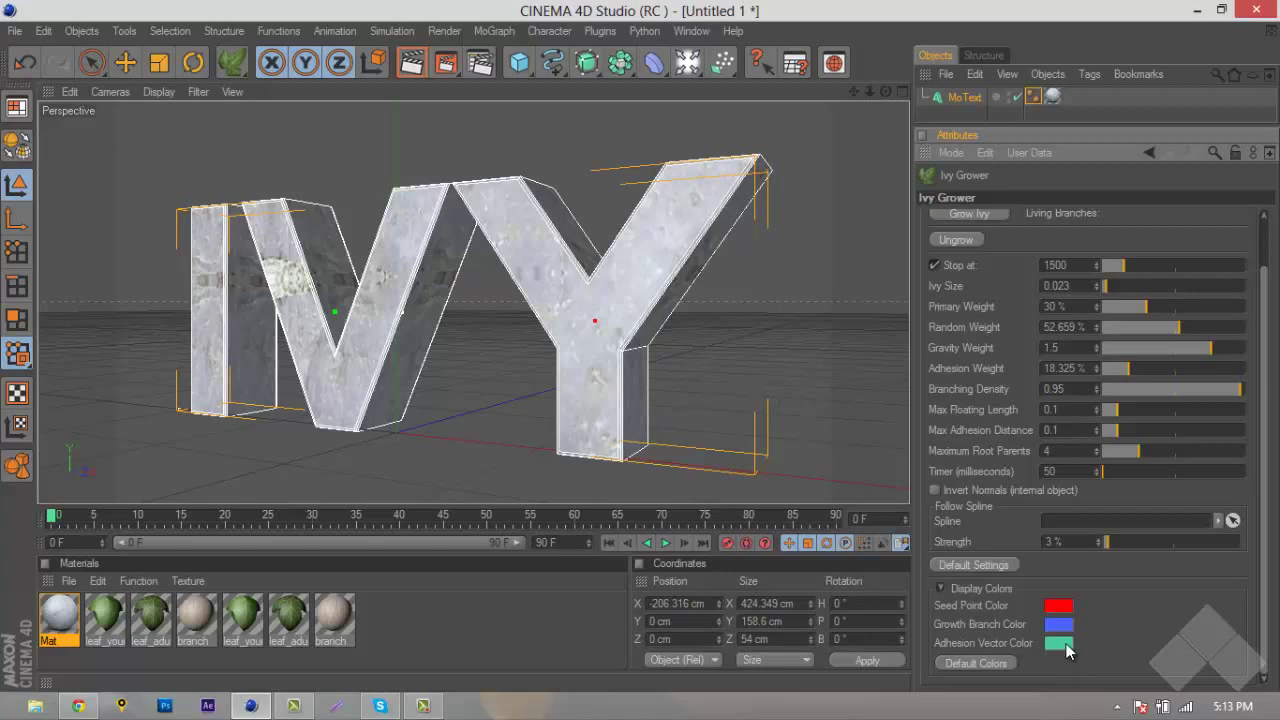
- Make the adhesion vector colour bright green and the growth branch colour blue
{"action": "left_click", "coordinate": [1062, 643]}
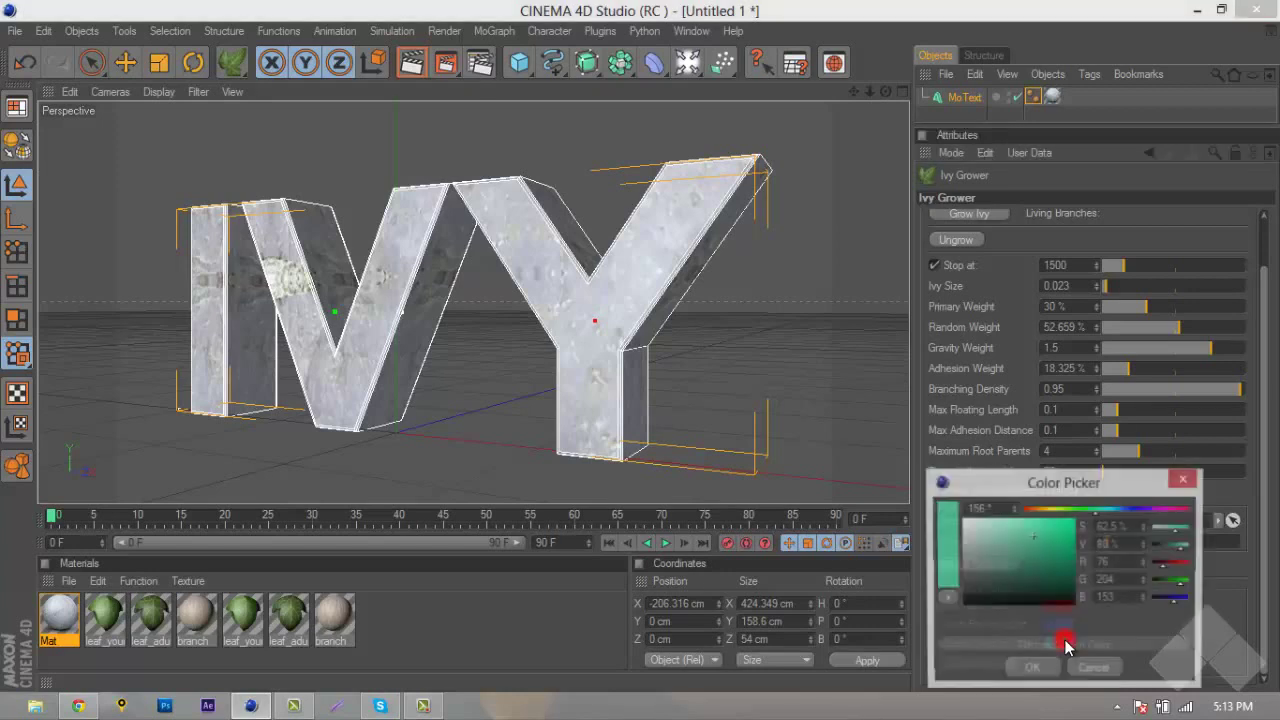
{"action": "left_click_drag", "start_coordinate": [1105, 515], "coordinate": [1077, 512]}
{"action": "left_click", "coordinate": [1048, 534]}
{"action": "left_click", "coordinate": [1031, 670]}
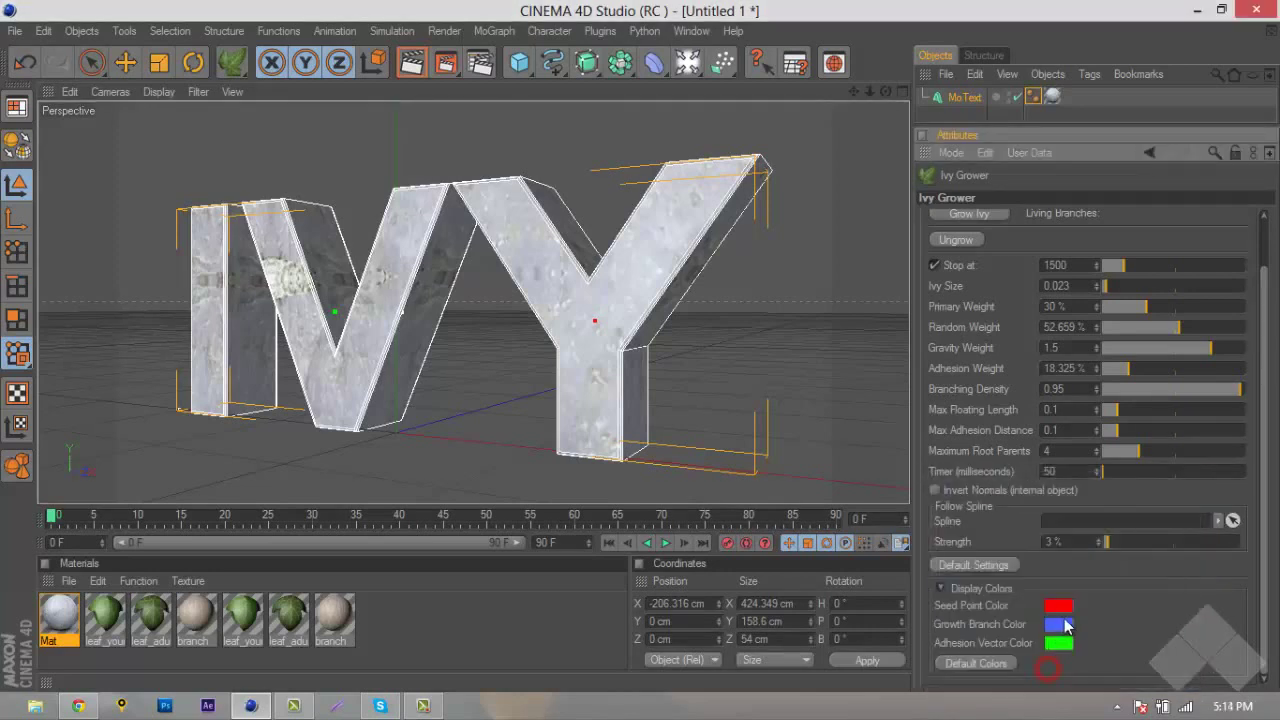
{"action": "left_click", "coordinate": [1070, 622]}
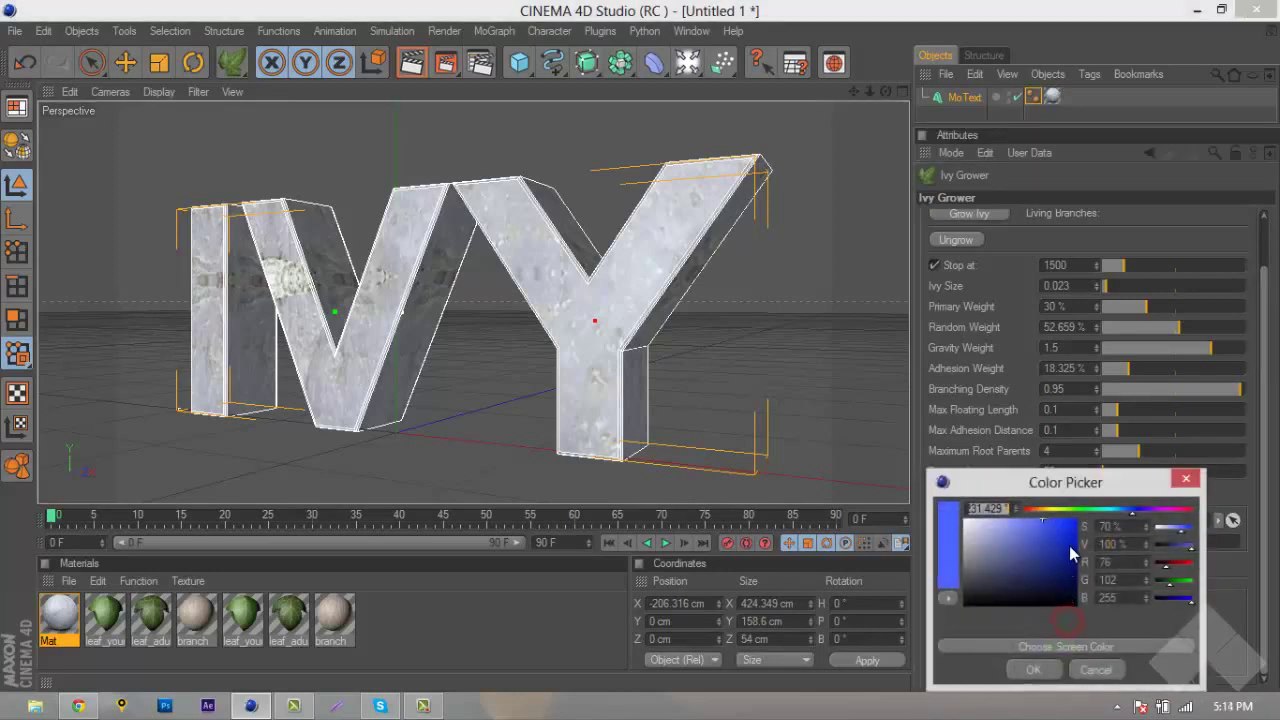
{"action": "left_click", "coordinate": [1038, 672]}
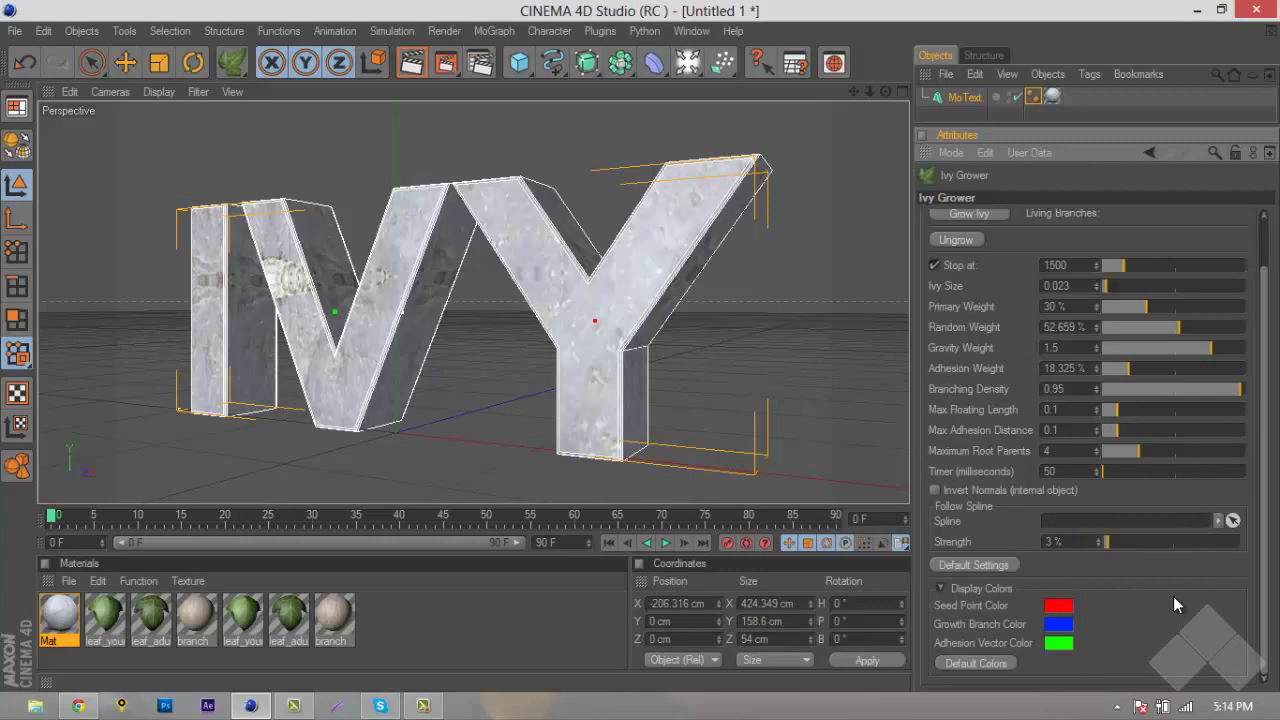
{"action": "scroll", "coordinate": [1268, 302], "scroll_direction": "up", "scroll_amount": 2}
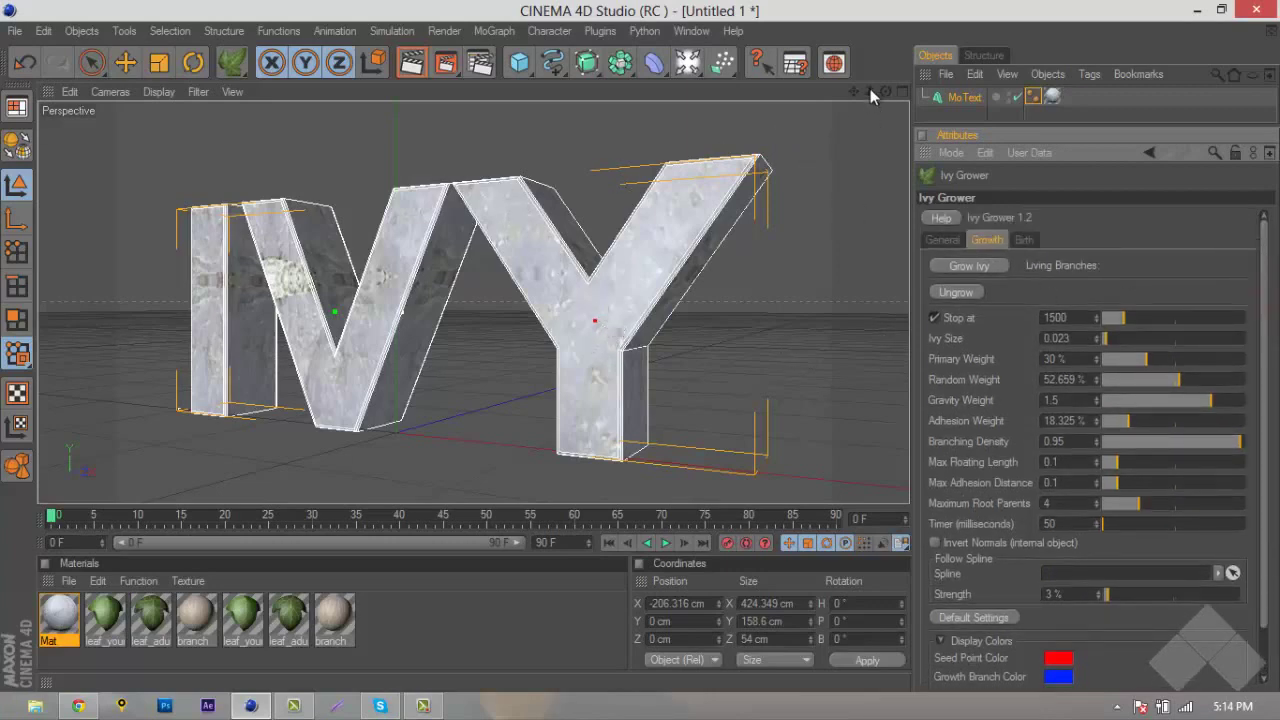
- Grow ivy strands over the tops of the V and Y, stopping at 23 of 139 living branches
{"action": "left_click_drag", "start_coordinate": [870, 92], "coordinate": [671, 310]}
{"action": "left_click_drag", "start_coordinate": [852, 92], "coordinate": [514, 347]}
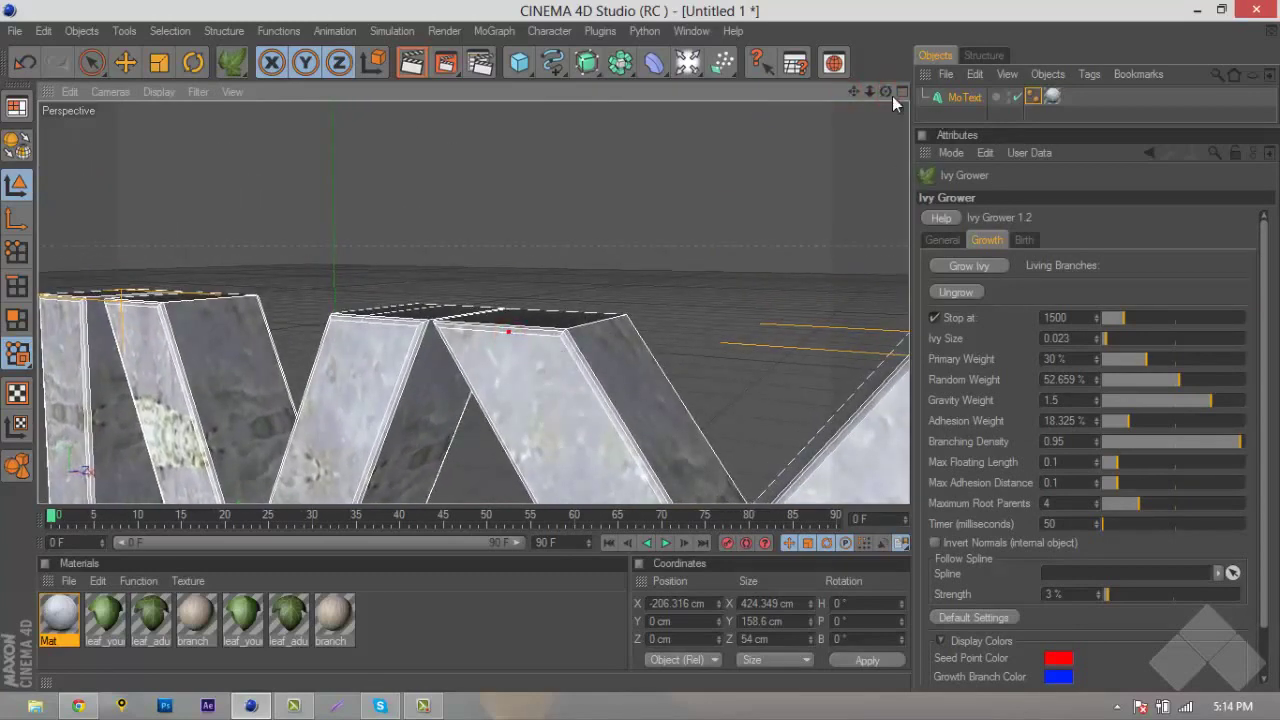
{"action": "left_click_drag", "start_coordinate": [866, 93], "coordinate": [630, 345]}
{"action": "left_click", "coordinate": [1003, 271]}
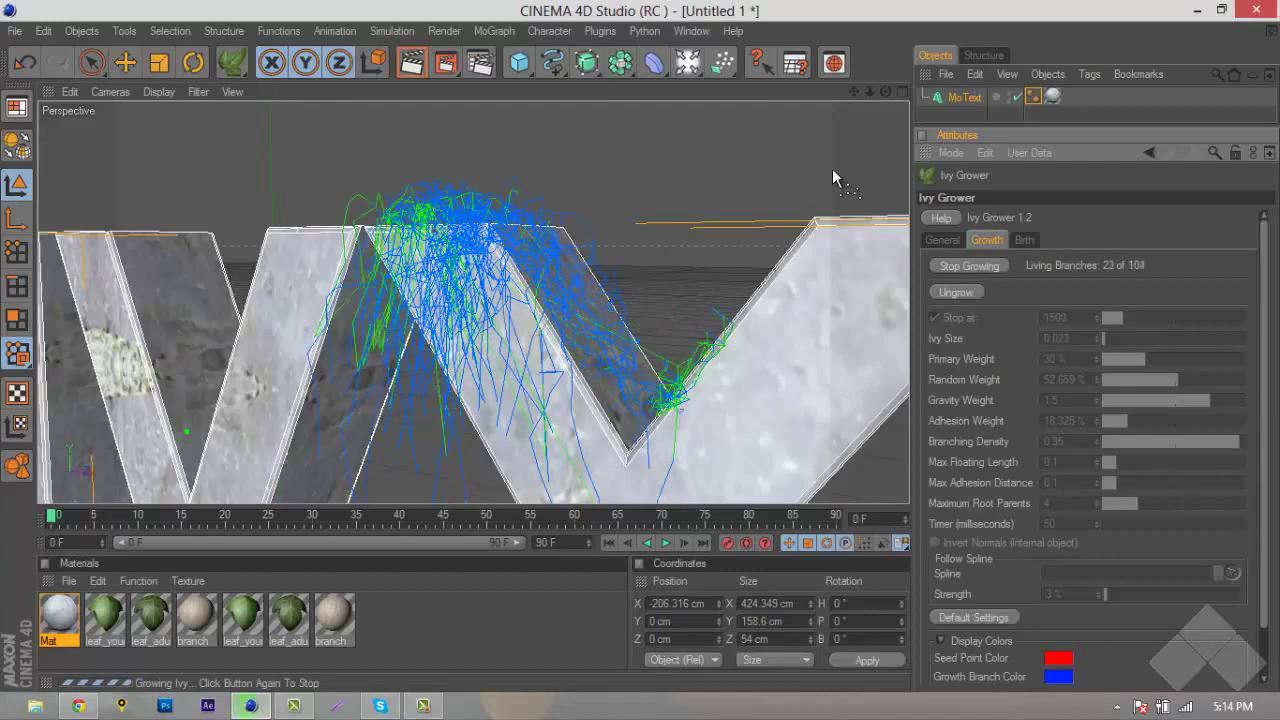
{"action": "left_click_drag", "start_coordinate": [700, 330], "coordinate": [643, 343], "text": "alt"}
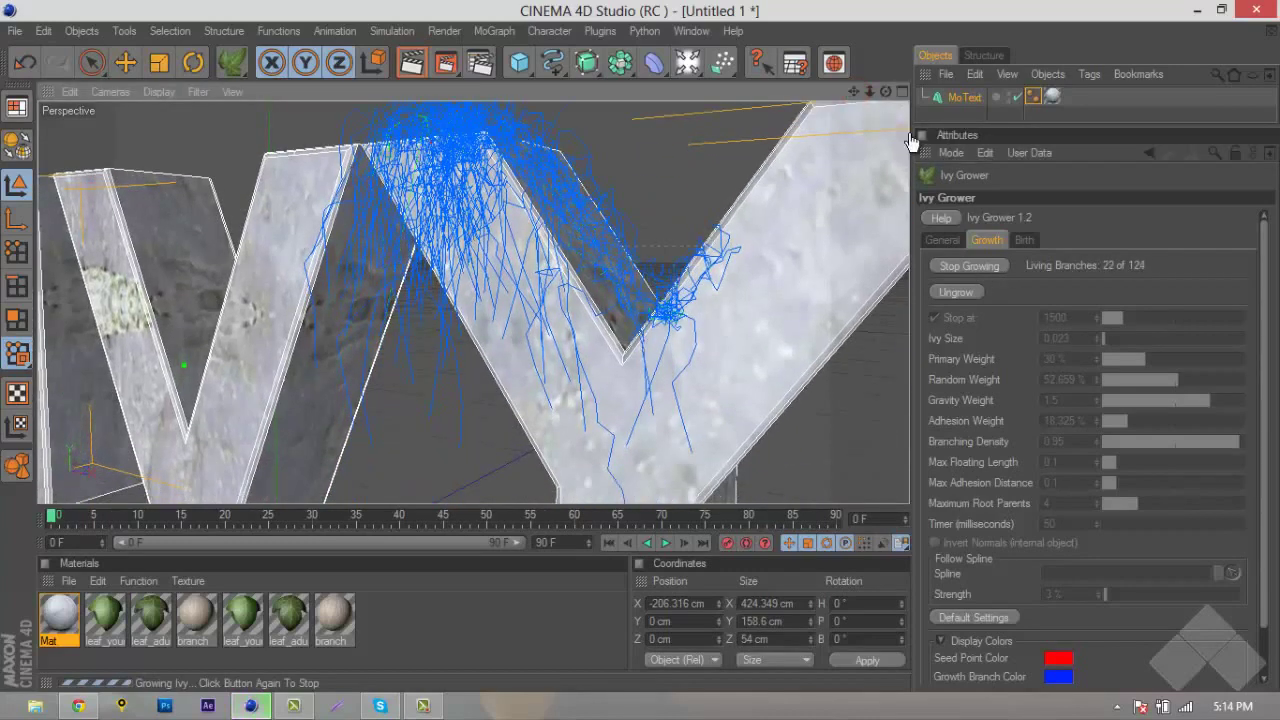
{"action": "left_click", "coordinate": [989, 265]}
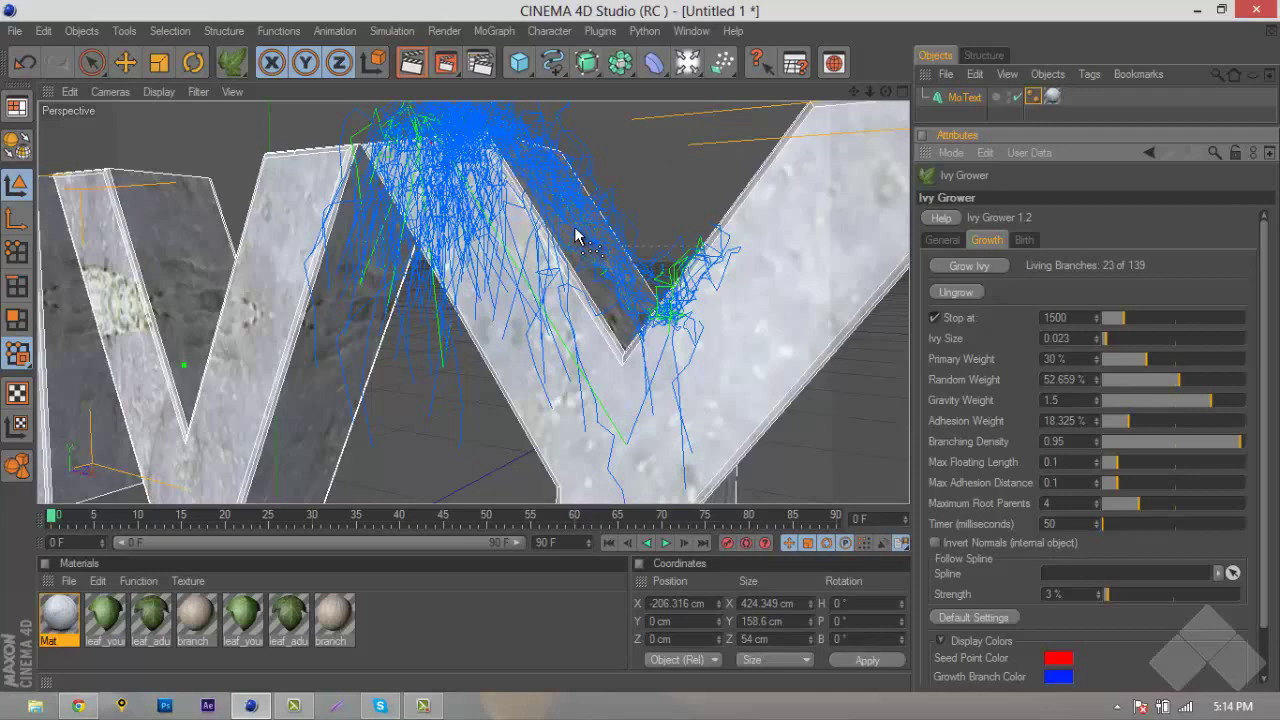
- Give Birth to leafy foliage on the ivy strands, then inspect the leaves over the I, V and Y
{"action": "left_click", "coordinate": [1030, 240]}
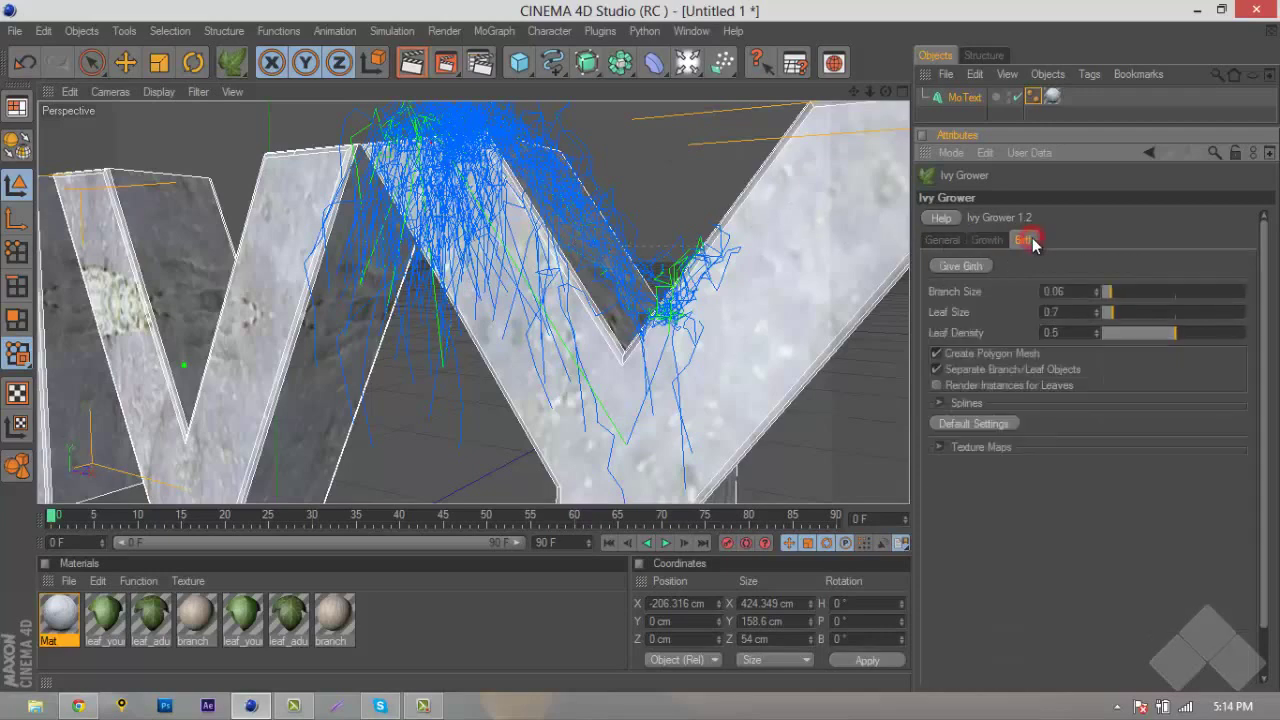
{"action": "left_click", "coordinate": [971, 268]}
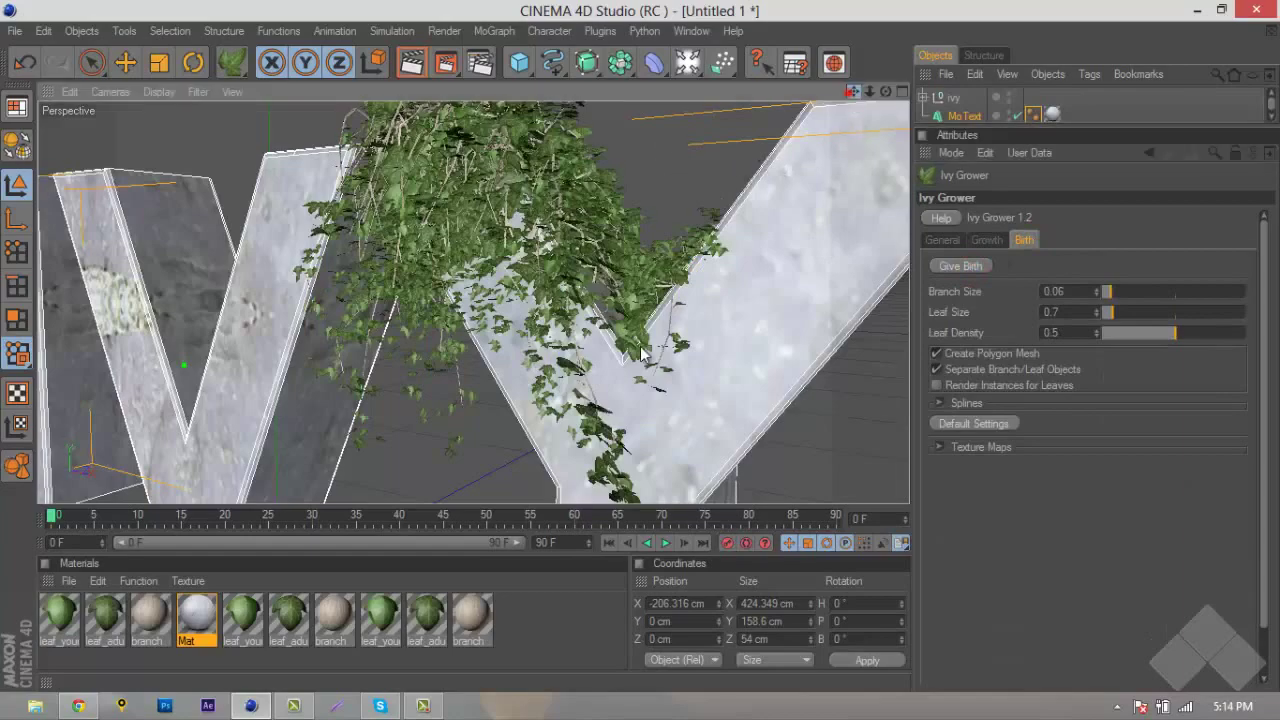
{"action": "scroll", "coordinate": [641, 352], "scroll_direction": "down", "scroll_amount": 2}
{"action": "left_click_drag", "start_coordinate": [886, 92], "coordinate": [700, 243]}
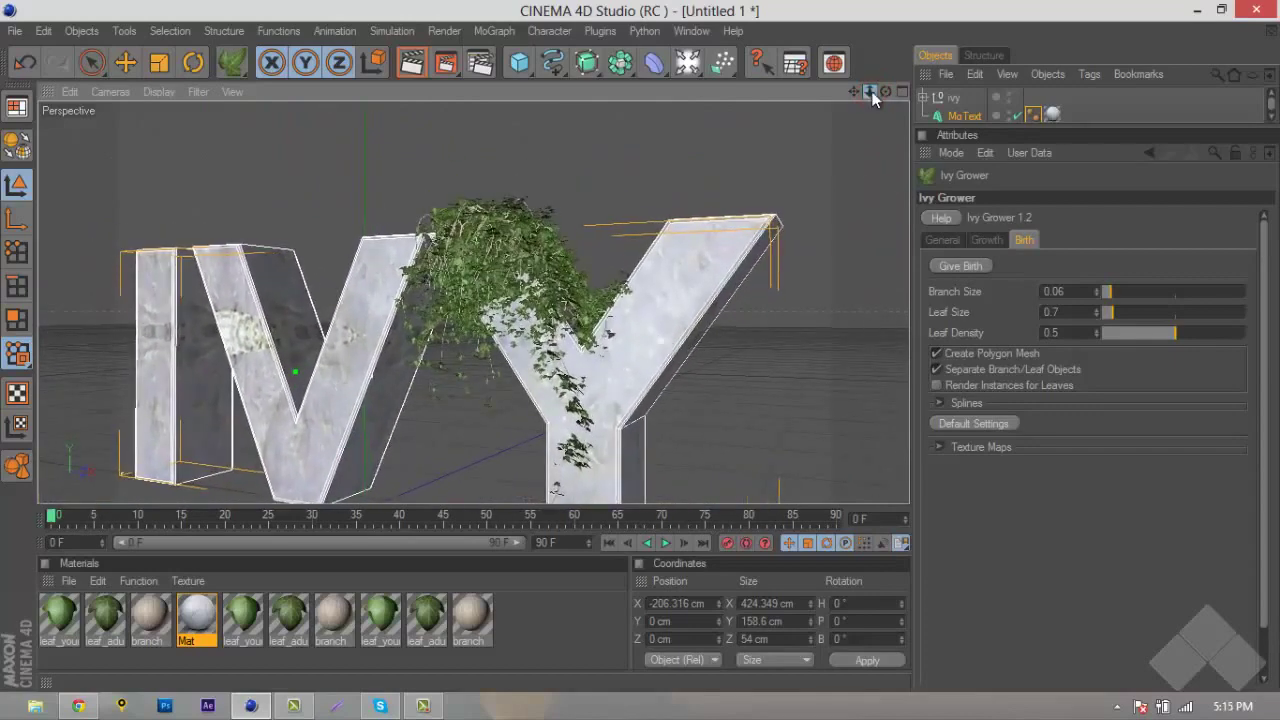
{"action": "left_click_drag", "start_coordinate": [853, 91], "coordinate": [640, 349]}
{"action": "left_click_drag", "start_coordinate": [869, 91], "coordinate": [640, 347]}
{"action": "left_click_drag", "start_coordinate": [857, 91], "coordinate": [640, 346]}
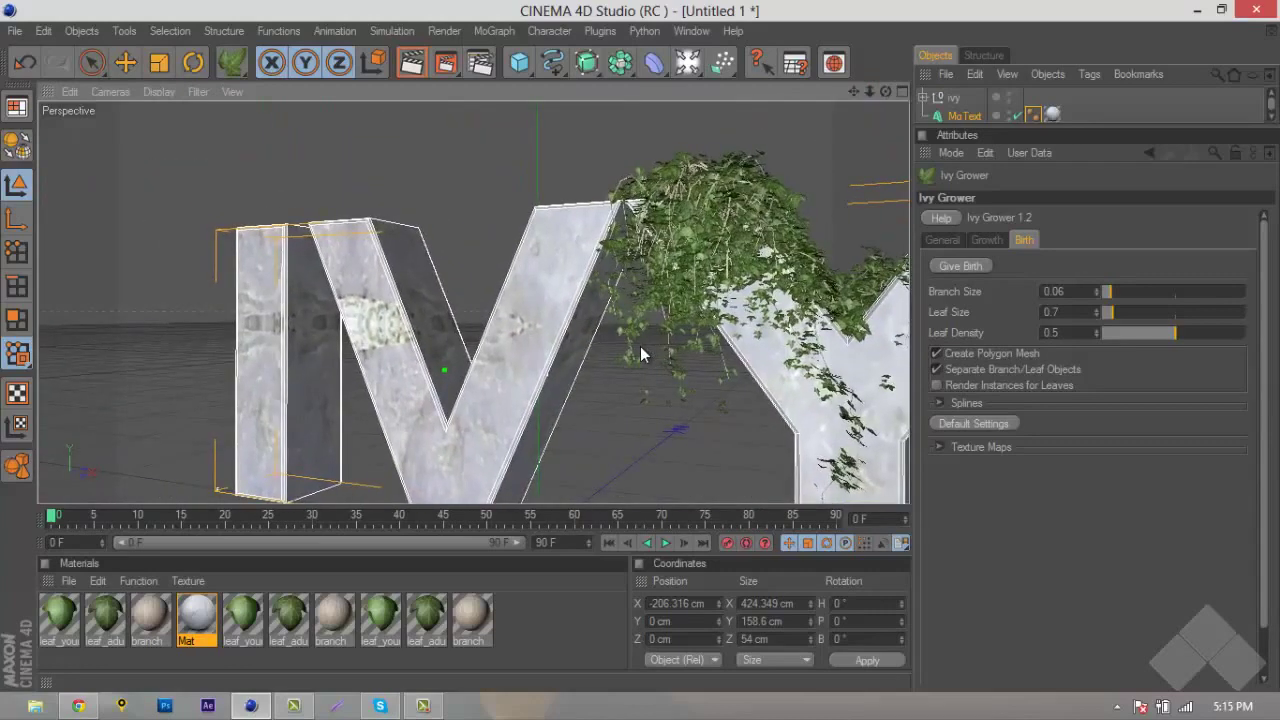
{"action": "left_click_drag", "start_coordinate": [866, 95], "coordinate": [640, 347]}
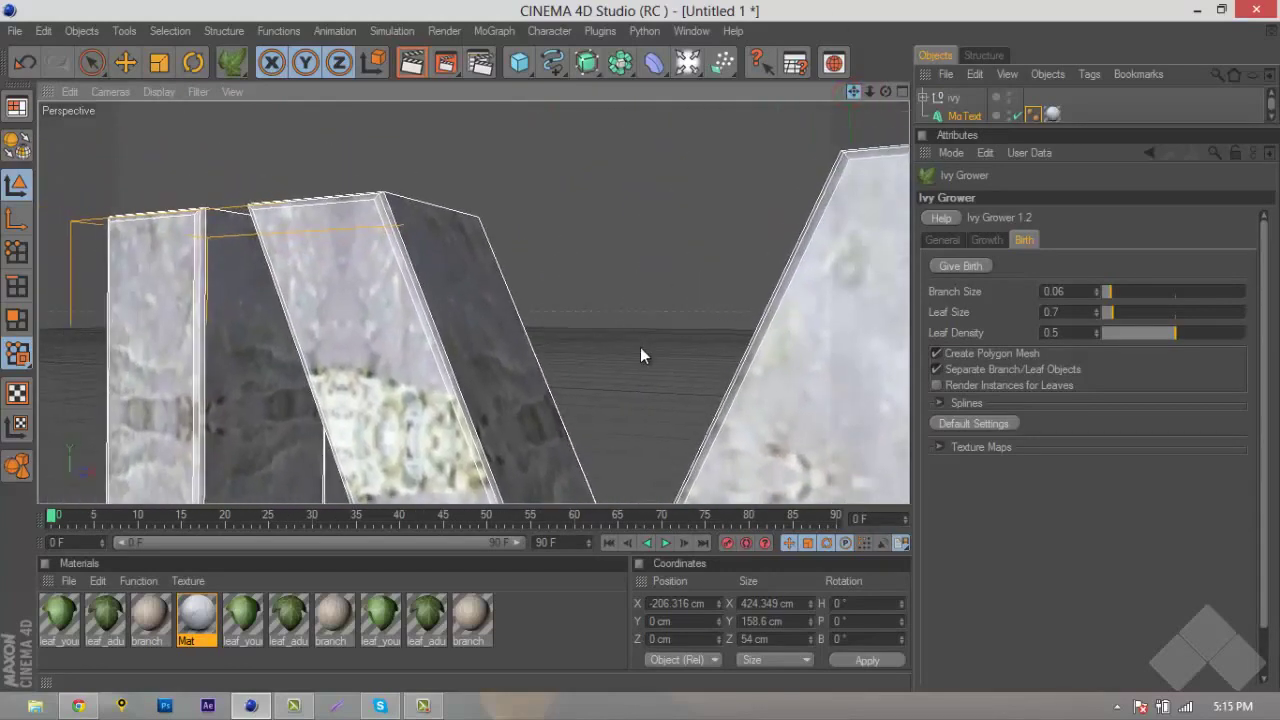
- Raise the ivy Branch Size to 0.065 and place a new seed on top of the V
{"action": "left_click", "coordinate": [1000, 240]}
{"action": "left_click", "coordinate": [1023, 239]}
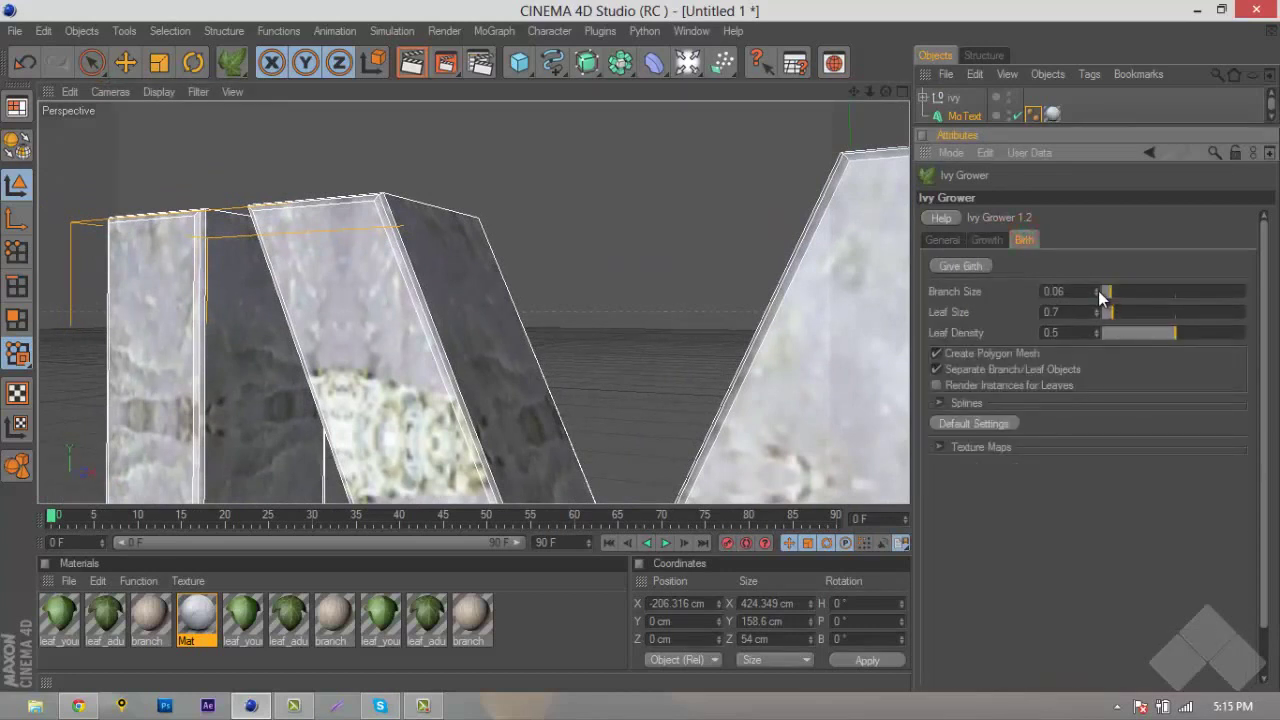
{"action": "left_click_drag", "start_coordinate": [1099, 290], "coordinate": [1097, 288]}
{"action": "left_click", "coordinate": [439, 222]}
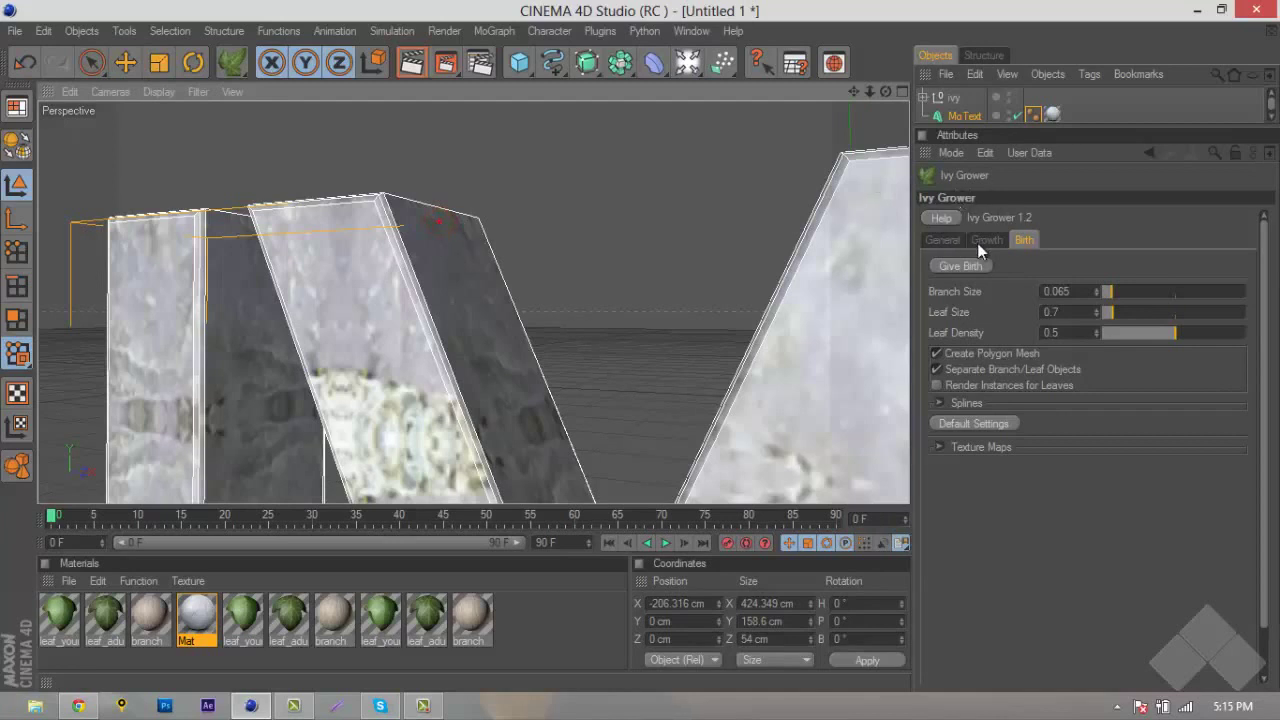
- Grow ivy from the V seed briefly, then give birth to leafy foliage down the V
{"action": "left_click", "coordinate": [984, 240]}
{"action": "left_click", "coordinate": [985, 268]}
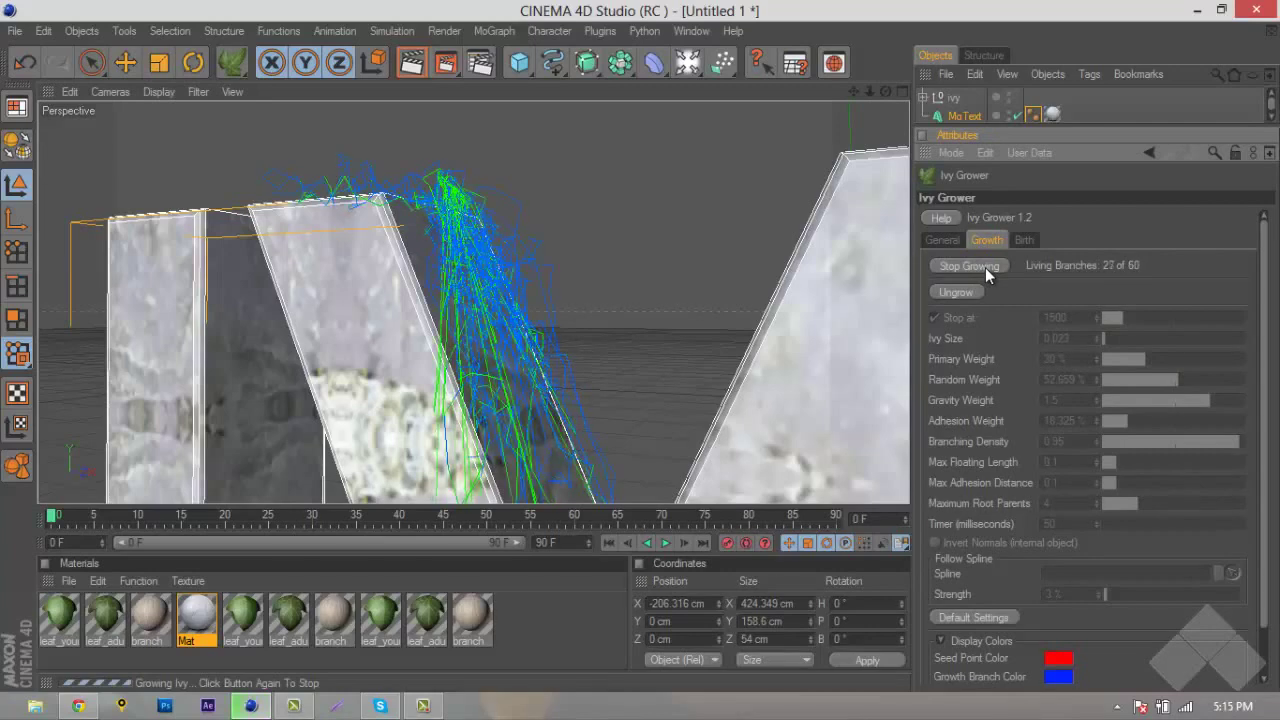
{"action": "left_click", "coordinate": [985, 267]}
{"action": "left_click", "coordinate": [1025, 241]}
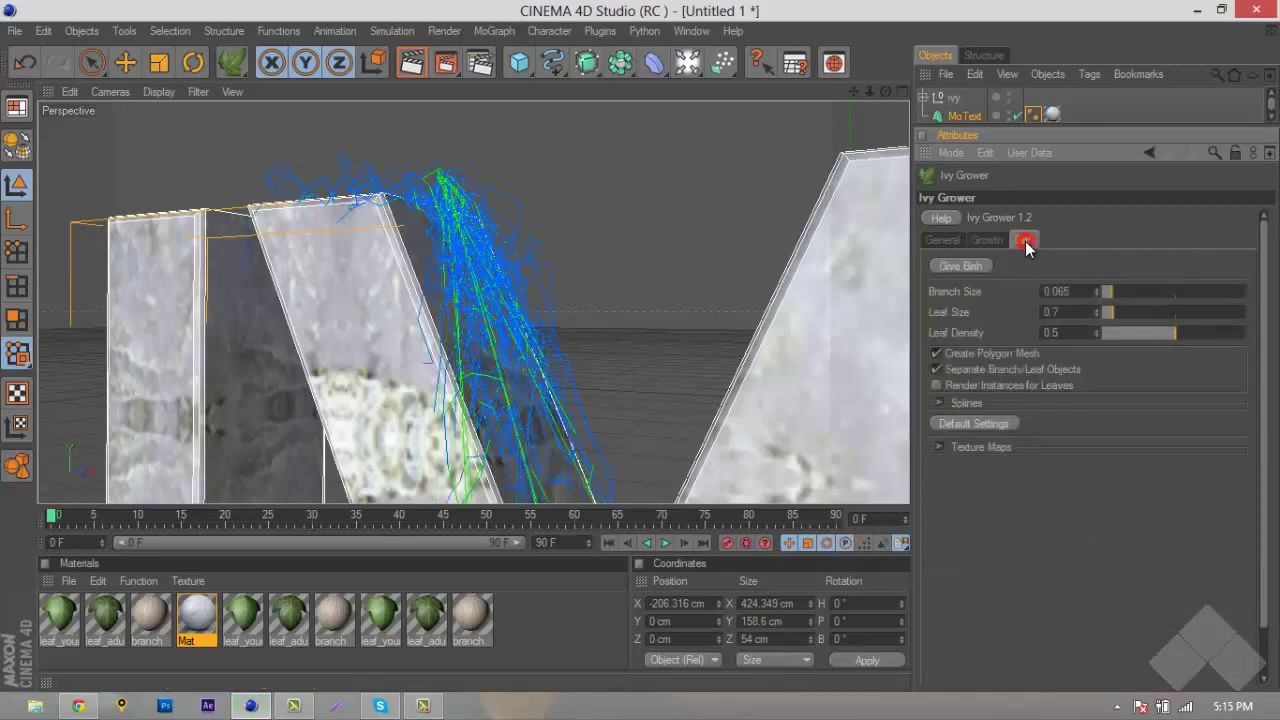
{"action": "left_click", "coordinate": [985, 267]}
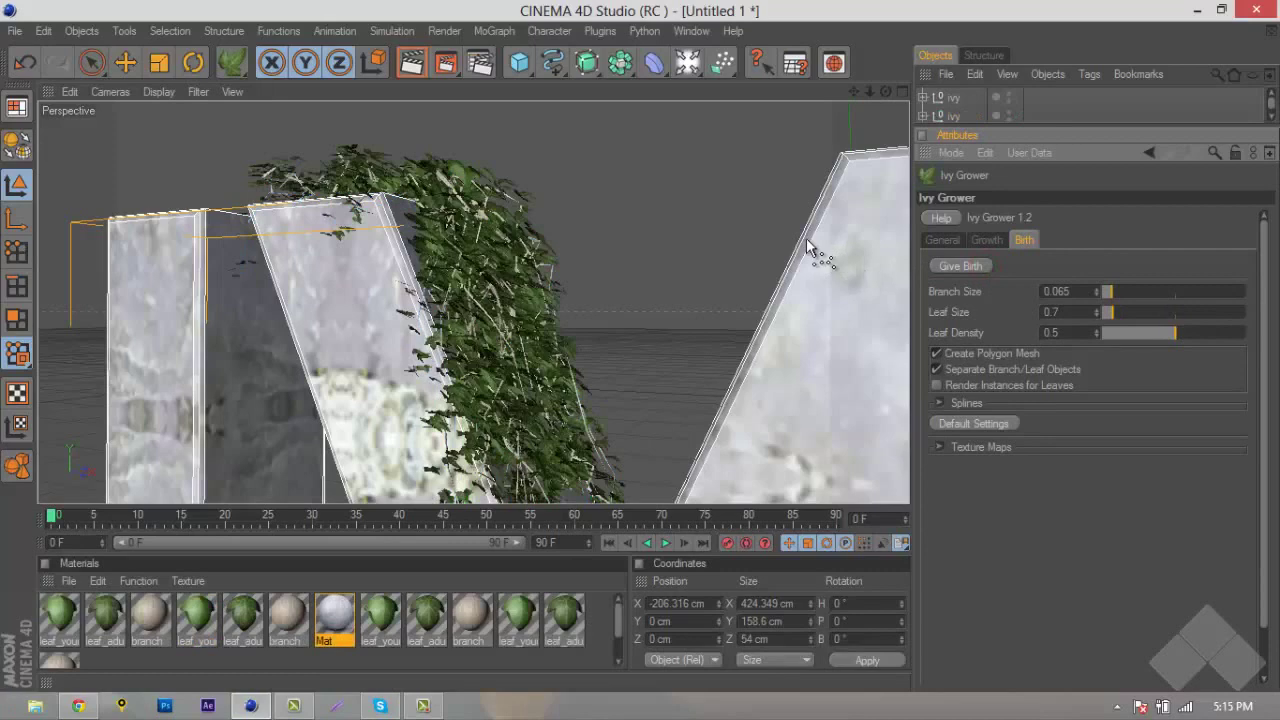
{"action": "left_click_drag", "start_coordinate": [850, 90], "coordinate": [637, 370]}
{"action": "middle_click_drag", "start_coordinate": [637, 370], "coordinate": [641, 353], "text": "alt"}
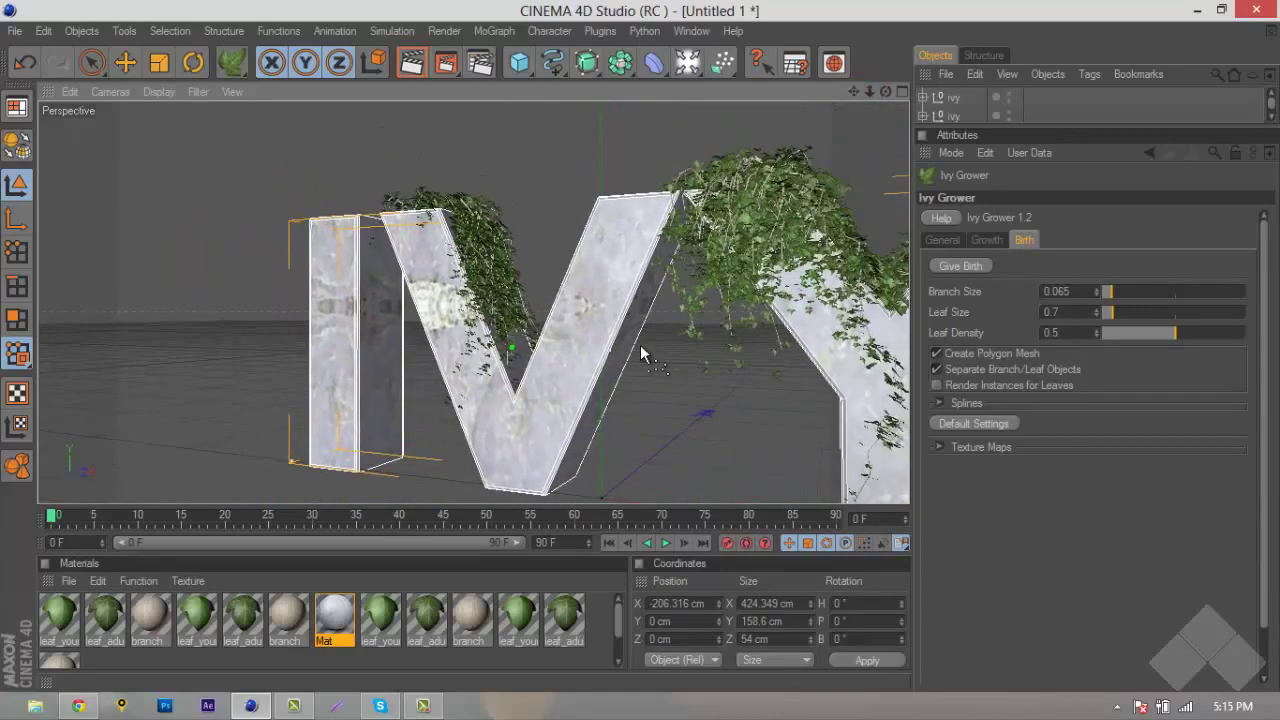
- Seed ivy on the V's face, grow it to 16 of 33 living branches, and add leaves
{"action": "left_click", "coordinate": [572, 356]}
{"action": "left_click", "coordinate": [985, 240]}
{"action": "left_click", "coordinate": [970, 265]}
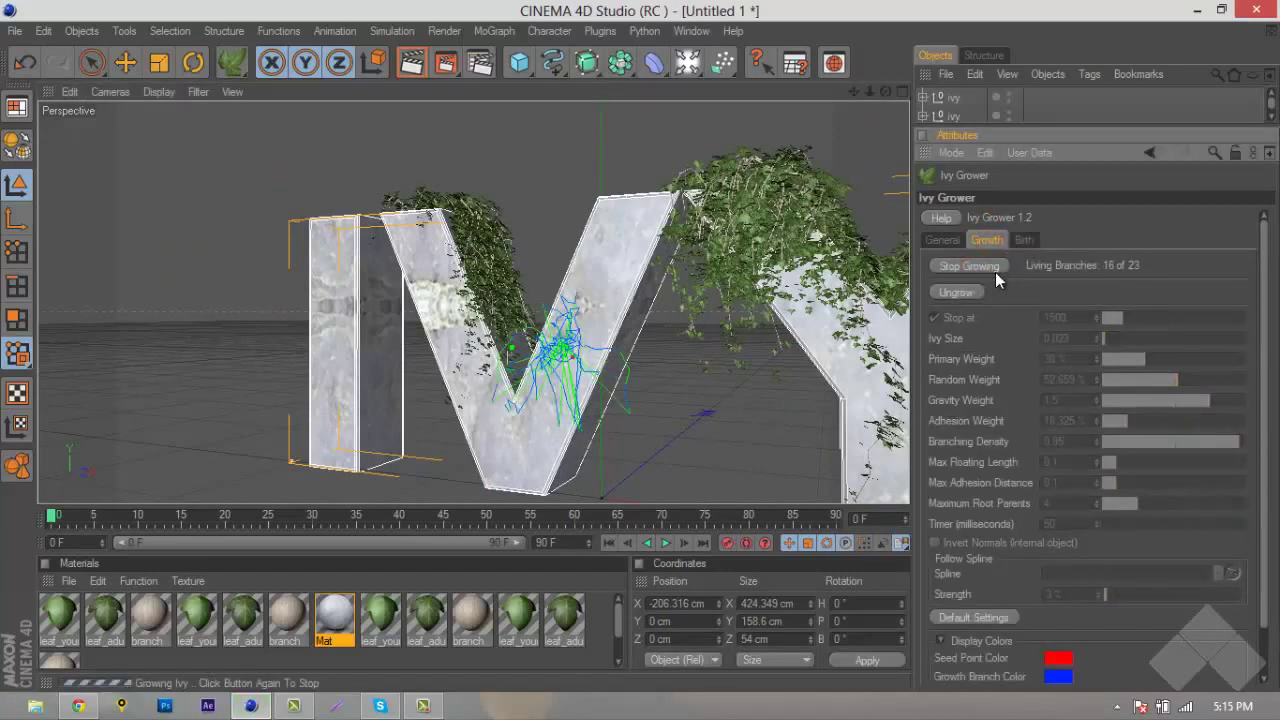
{"action": "left_click", "coordinate": [995, 270]}
{"action": "left_click", "coordinate": [1028, 240]}
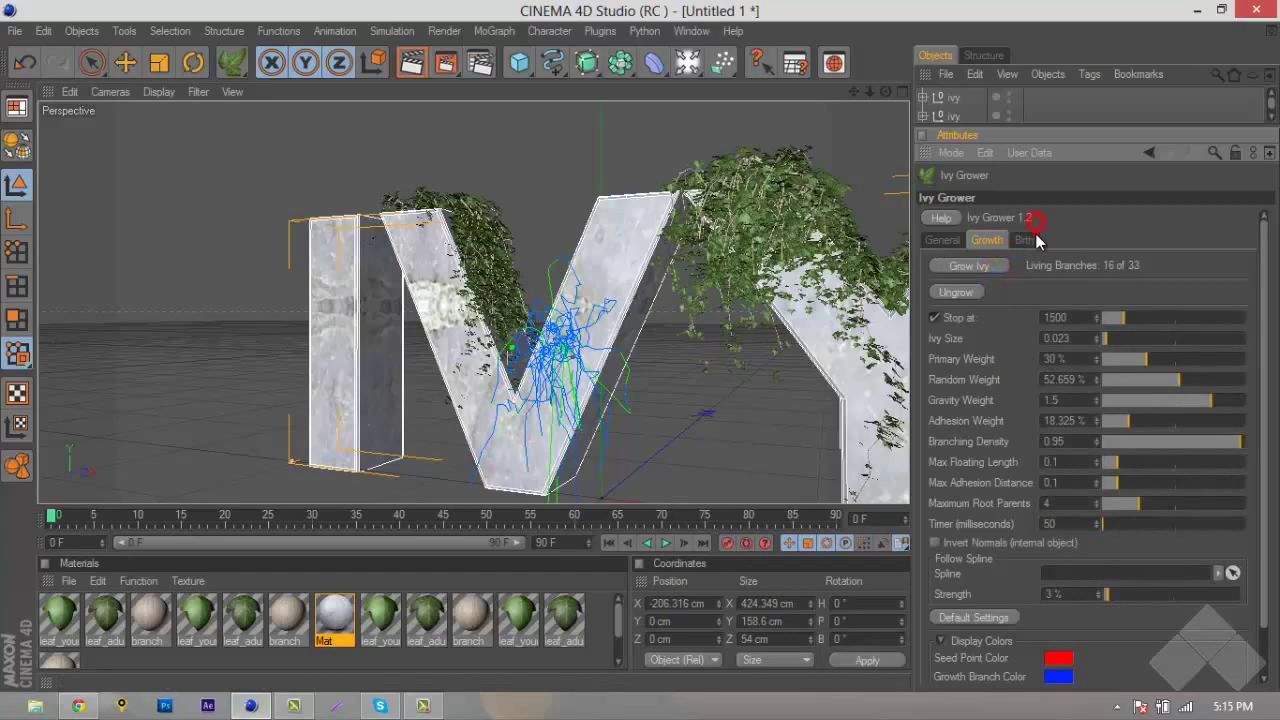
{"action": "left_click", "coordinate": [963, 266]}
{"action": "left_click", "coordinate": [726, 371]}
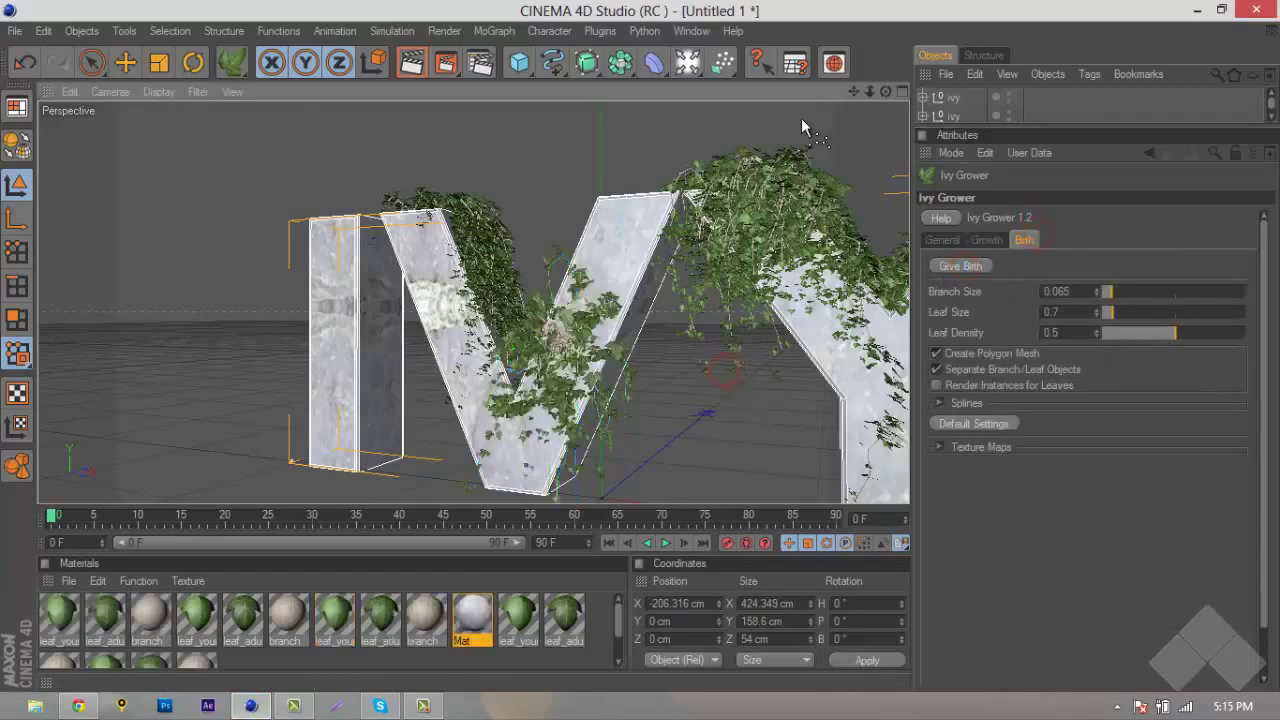
{"action": "mouse_move", "coordinate": [869, 92]}
{"action": "left_mouse_down"}
{"action": "mouse_move", "coordinate": [716, 217]}
{"action": "mouse_move", "coordinate": [883, 95]}
{"action": "left_mouse_up"}
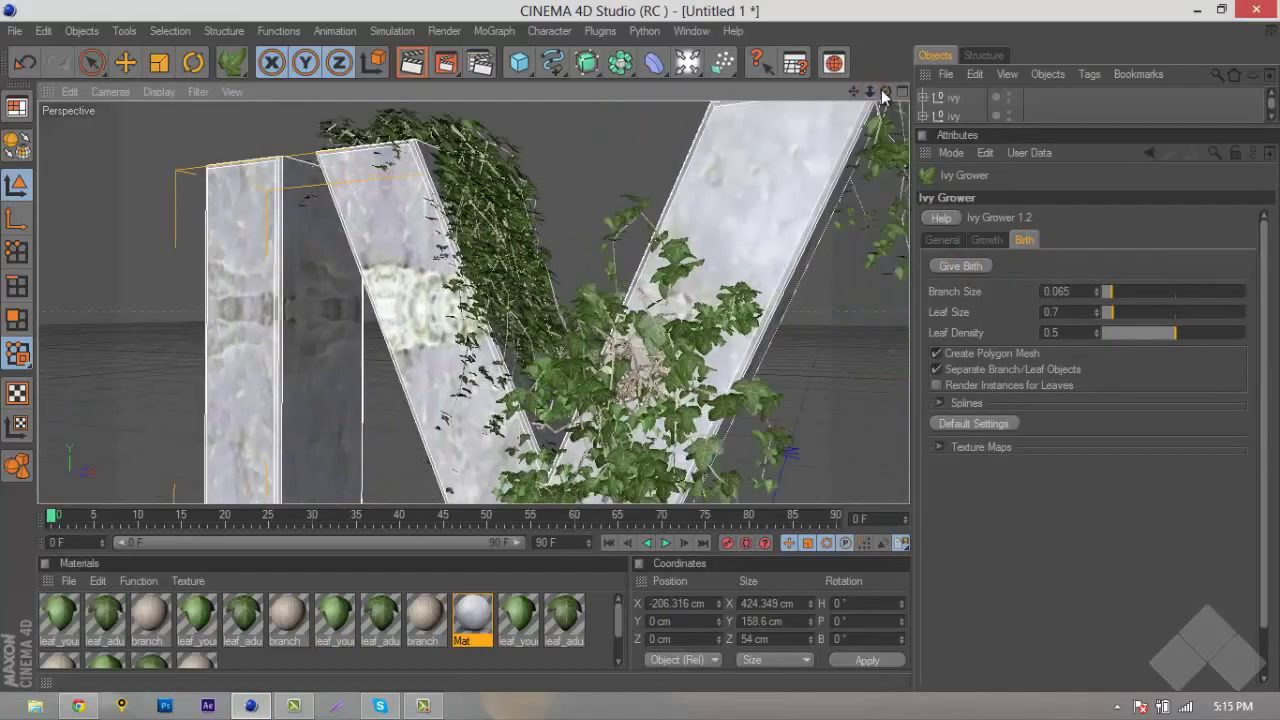
{"action": "left_click_drag", "start_coordinate": [644, 352], "coordinate": [639, 353], "text": "alt"}
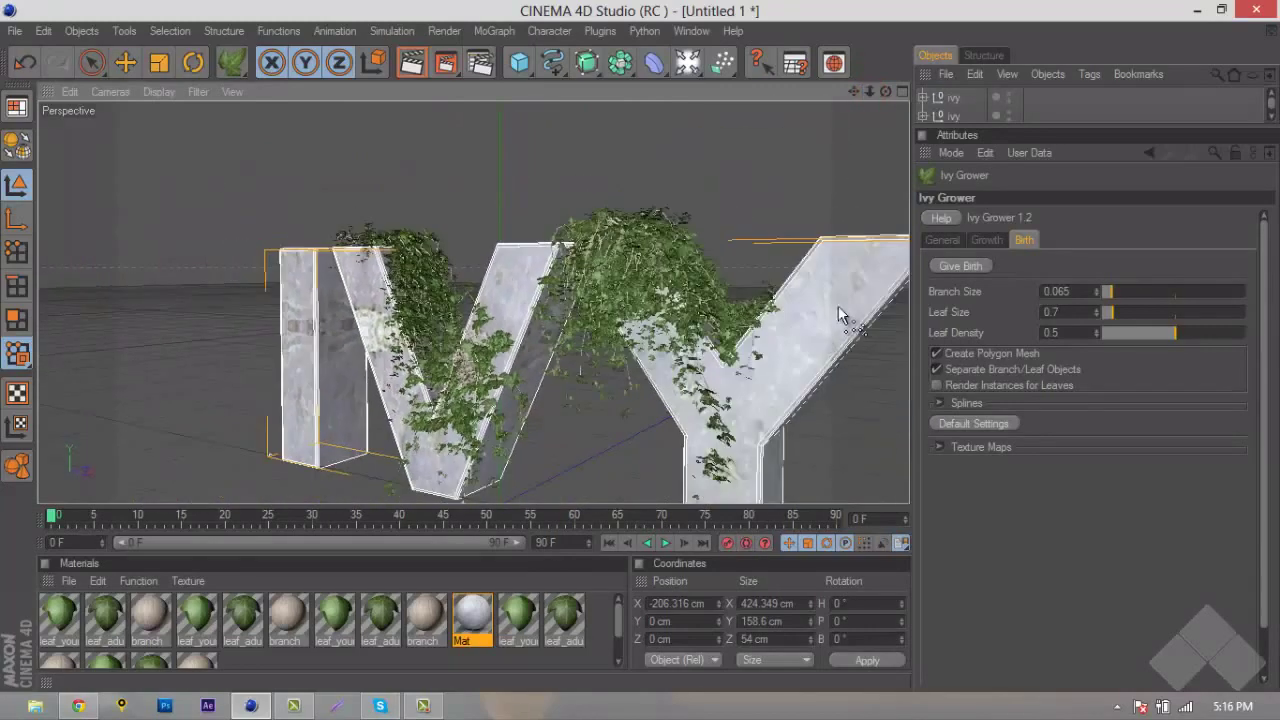
- Seed ivy on top of the I, grow the strands, then give birth to leafy foliage
{"action": "left_click", "coordinate": [299, 250]}
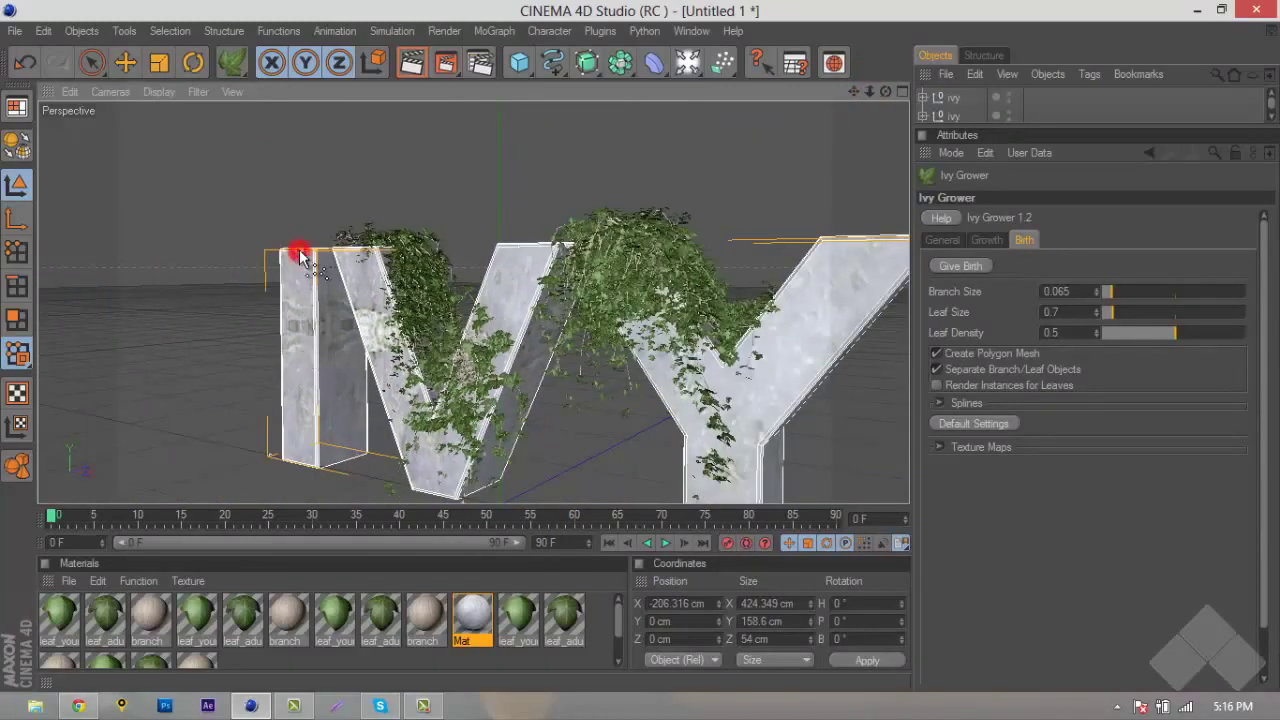
{"action": "left_click", "coordinate": [962, 266]}
{"action": "left_click", "coordinate": [979, 268]}
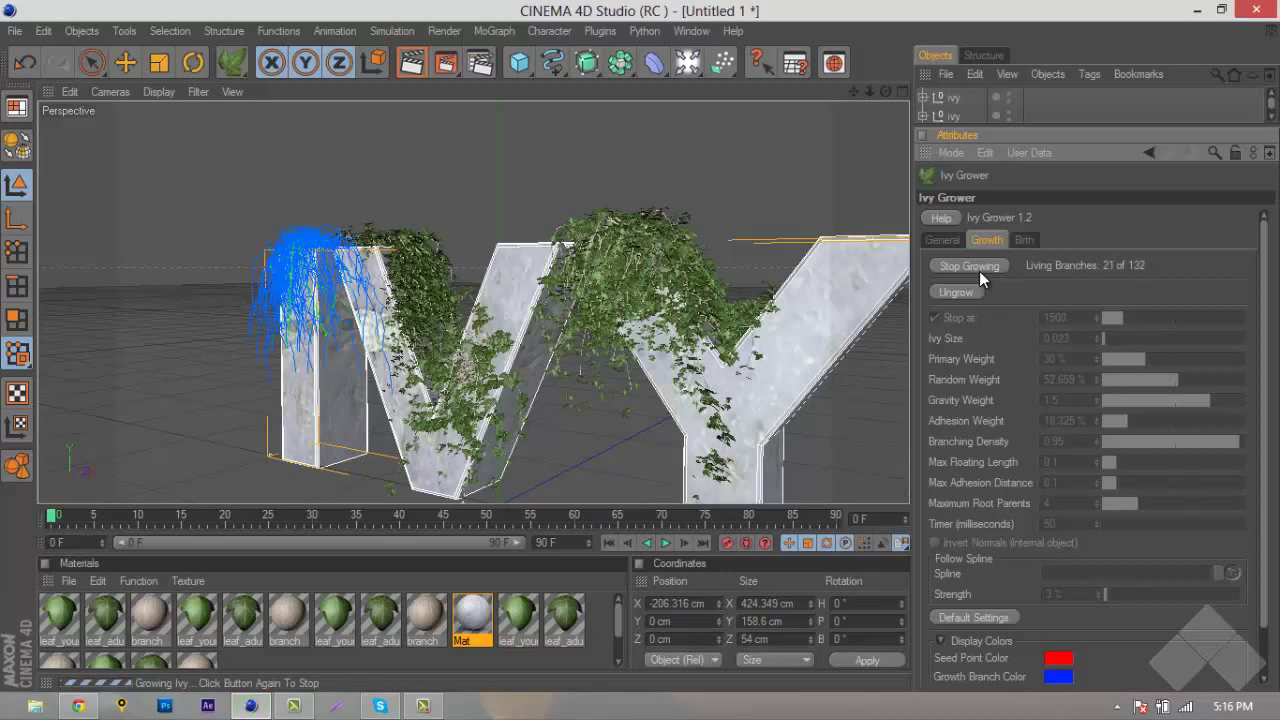
{"action": "left_click", "coordinate": [979, 266]}
{"action": "left_click", "coordinate": [1022, 242]}
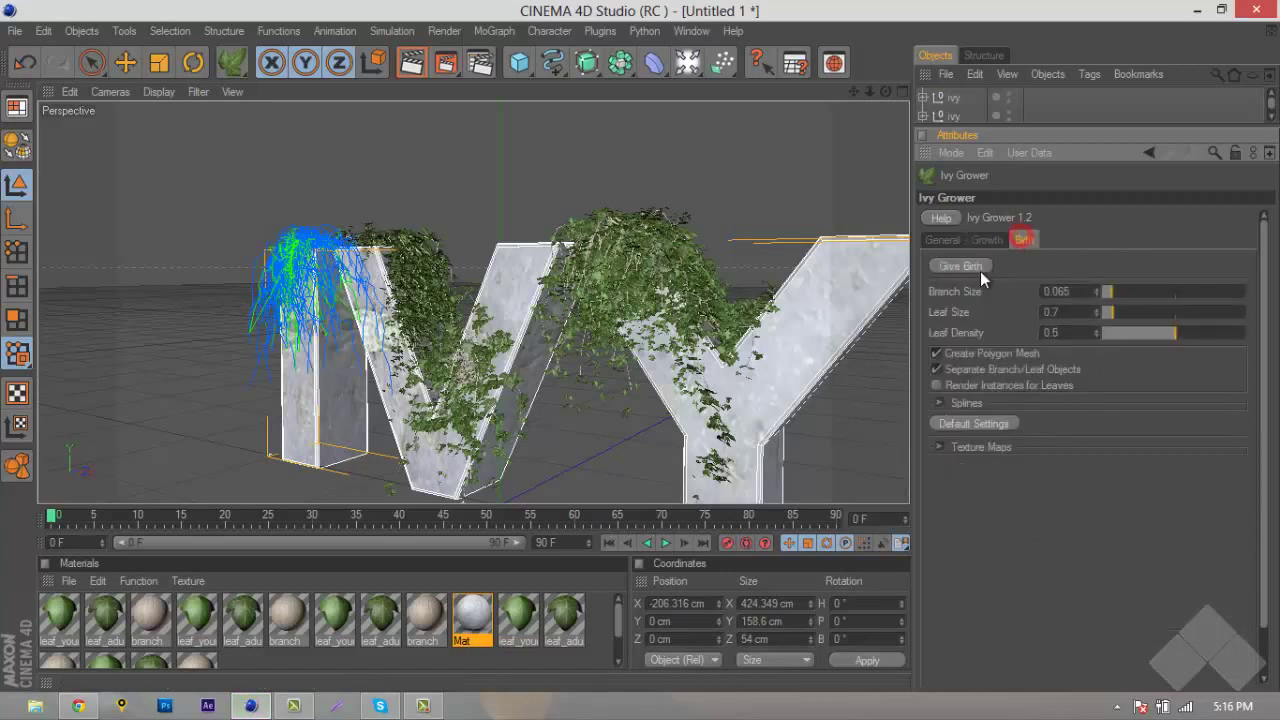
{"action": "left_click", "coordinate": [975, 268]}
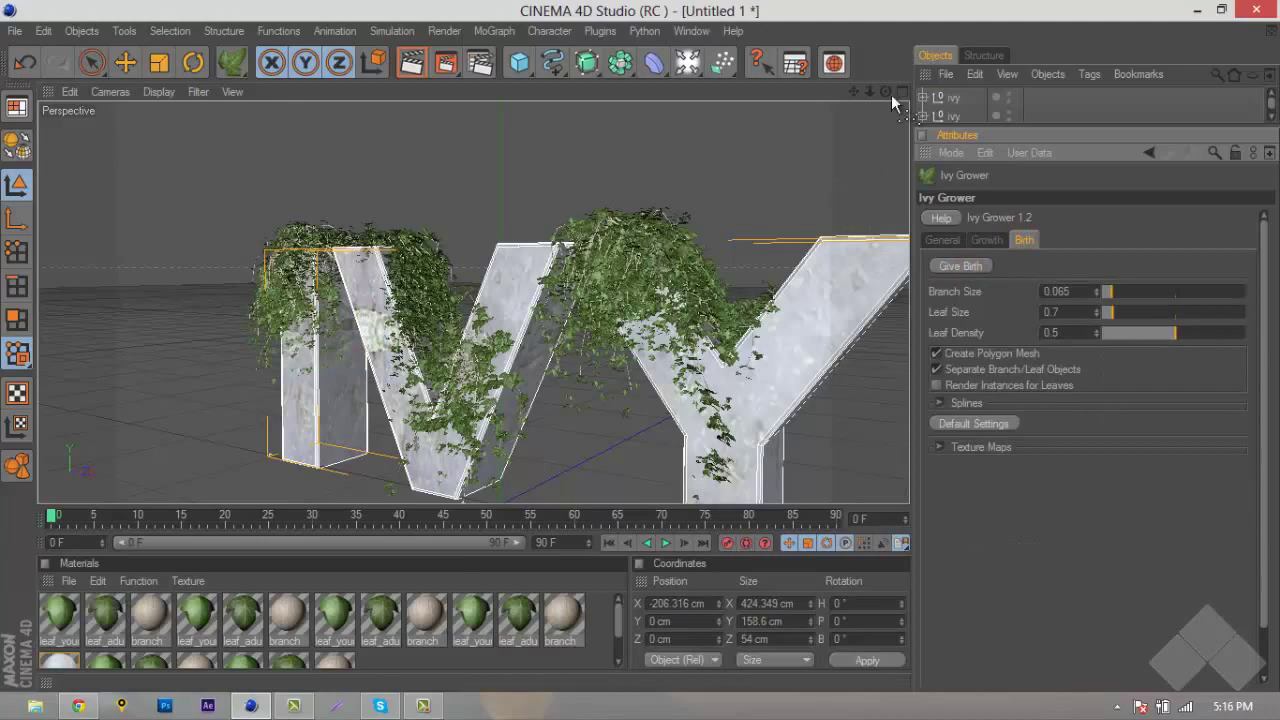
{"action": "left_click_drag", "start_coordinate": [885, 91], "coordinate": [730, 254]}
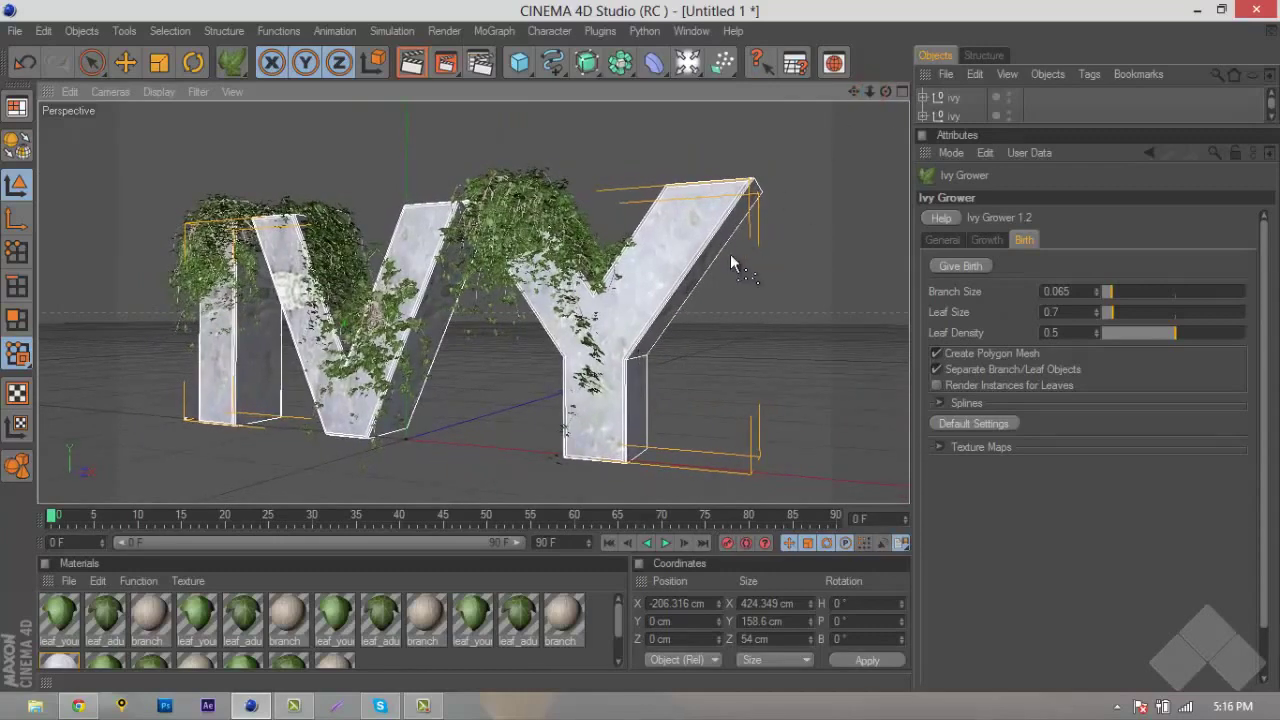